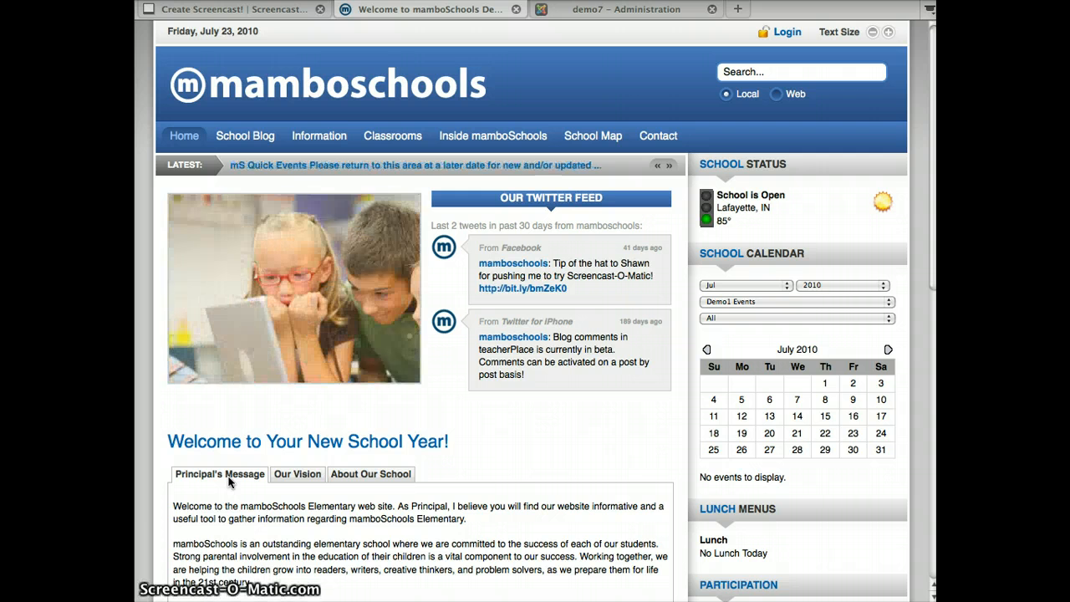
Step: Examine the tabbed content under Welcome to Your New School Year!, viewing Principal's Message, Our Vision and About Our School
left_click(307, 475)
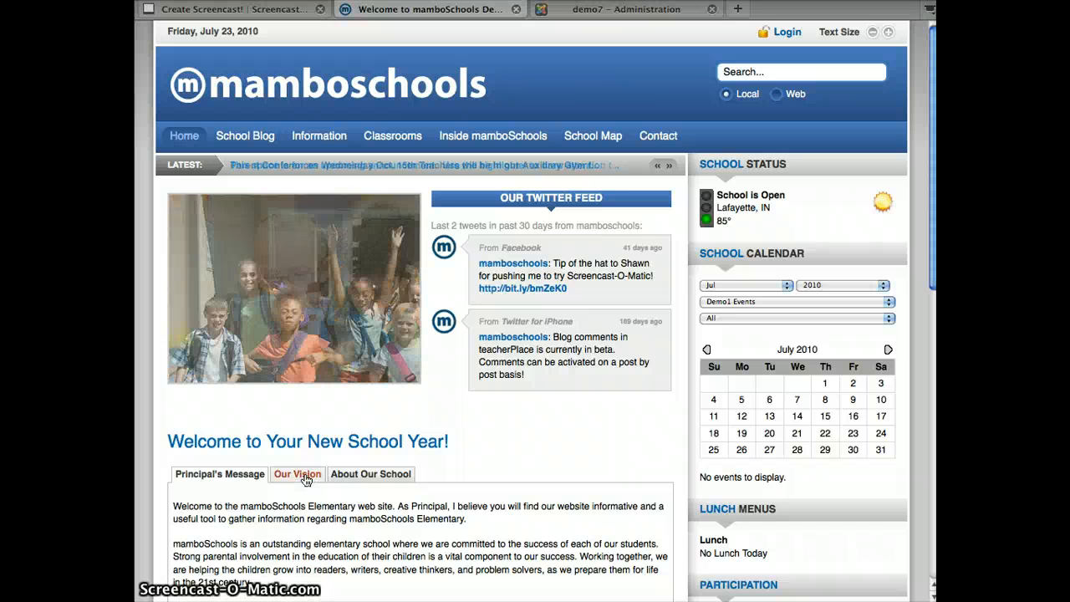
left_click(310, 478)
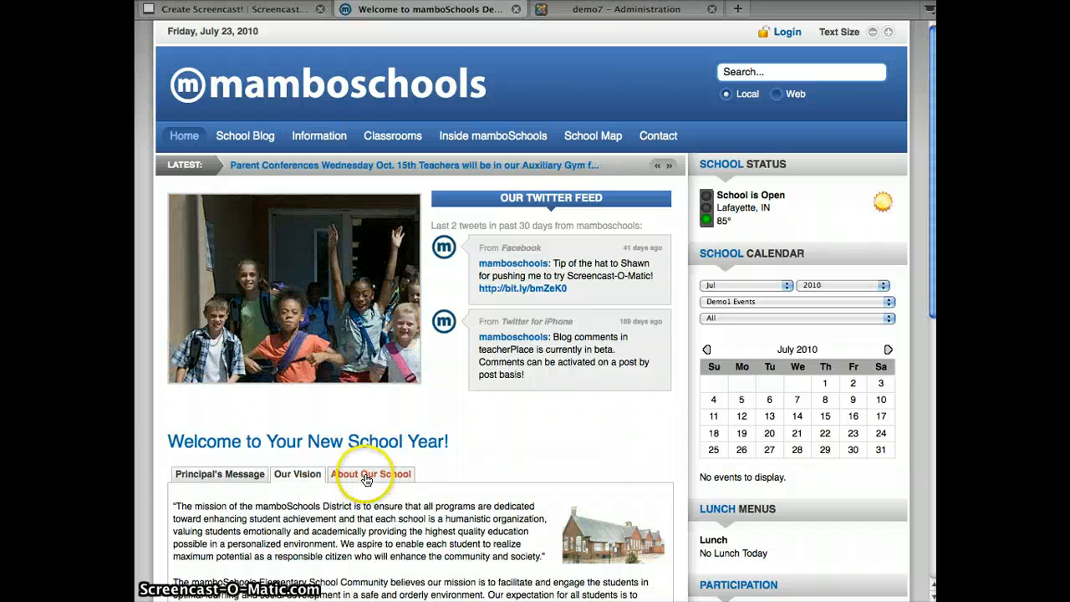
left_click(211, 474)
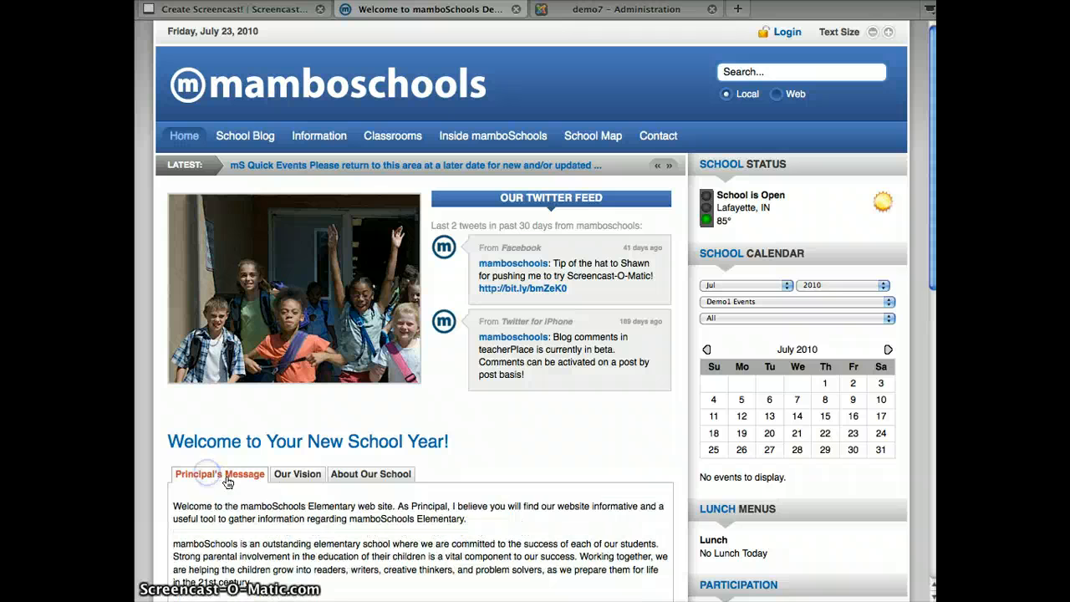
left_click(289, 482)
left_click(392, 475)
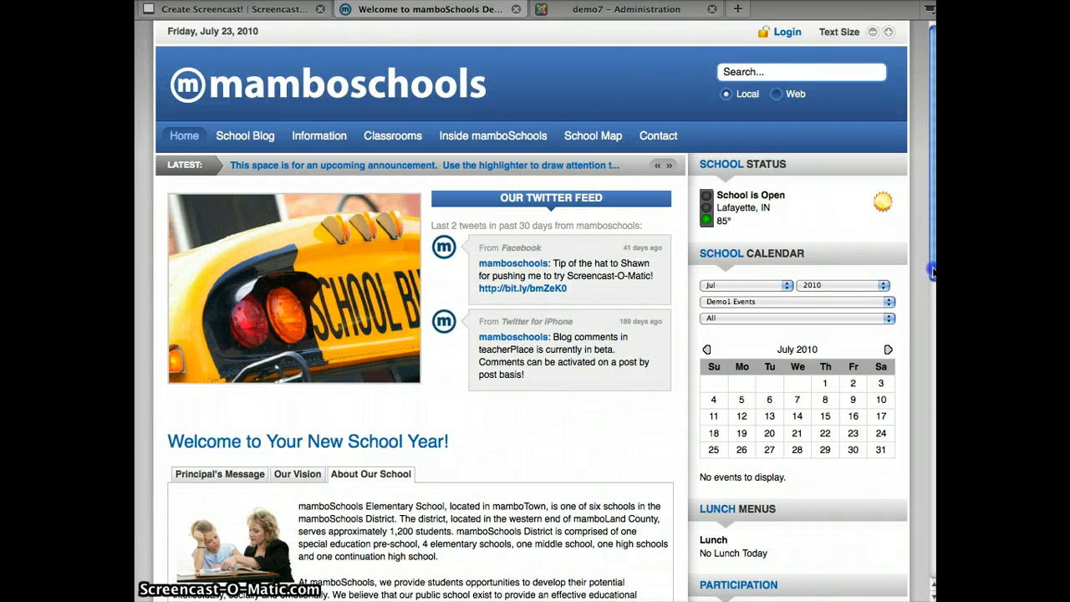
left_click_drag(932, 269, 932, 401)
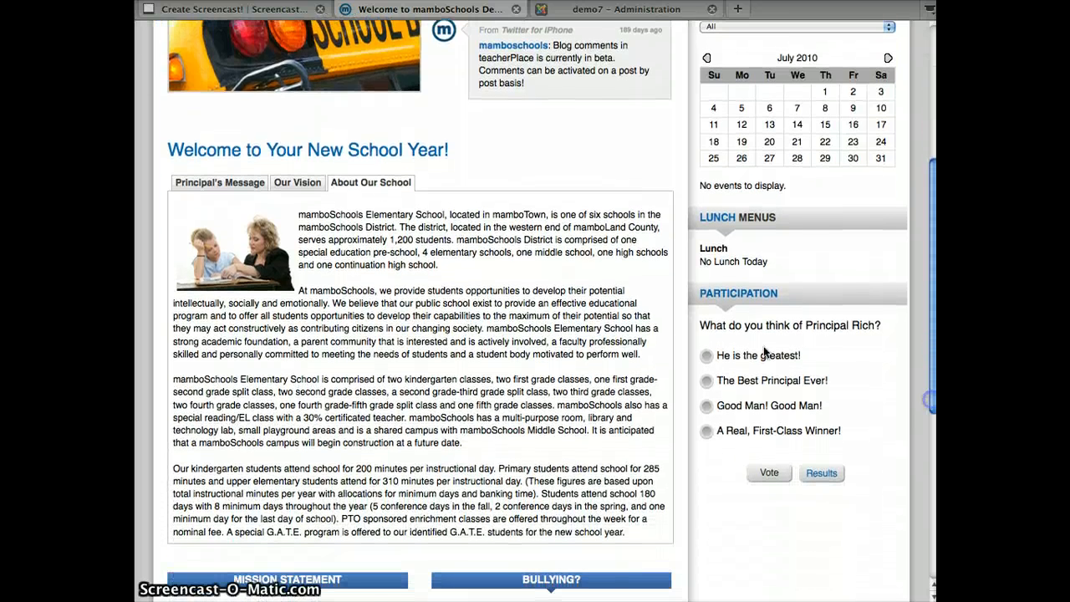
left_click(226, 185)
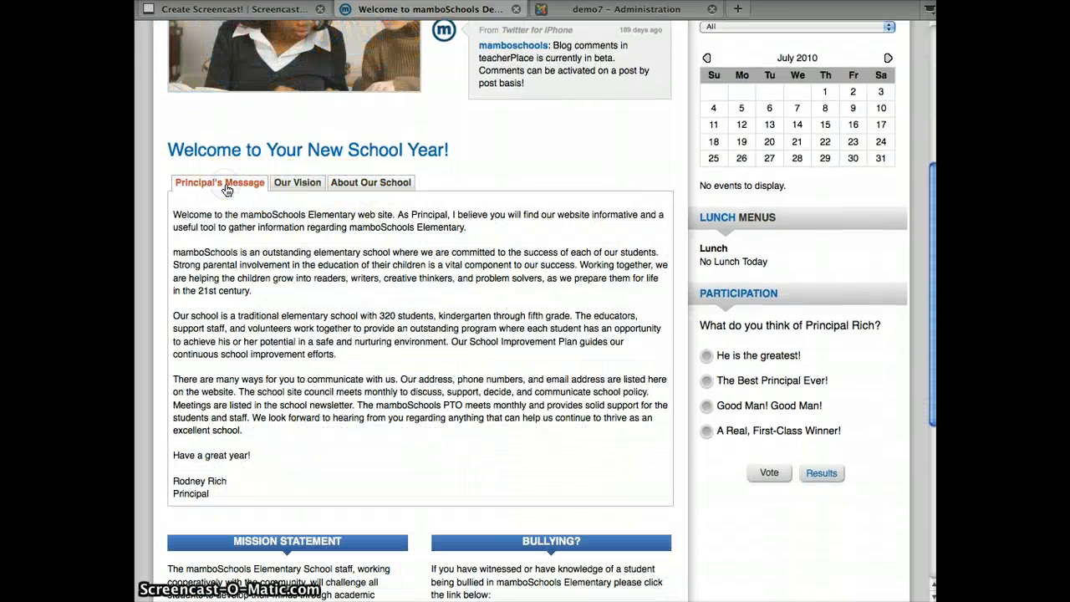
left_click(300, 189)
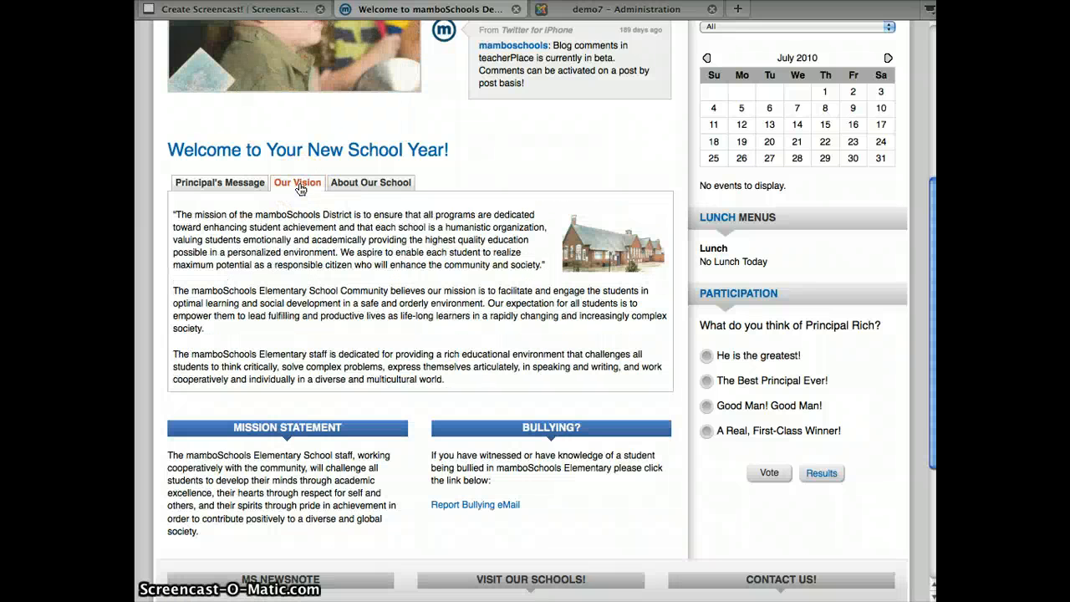
left_click(368, 185)
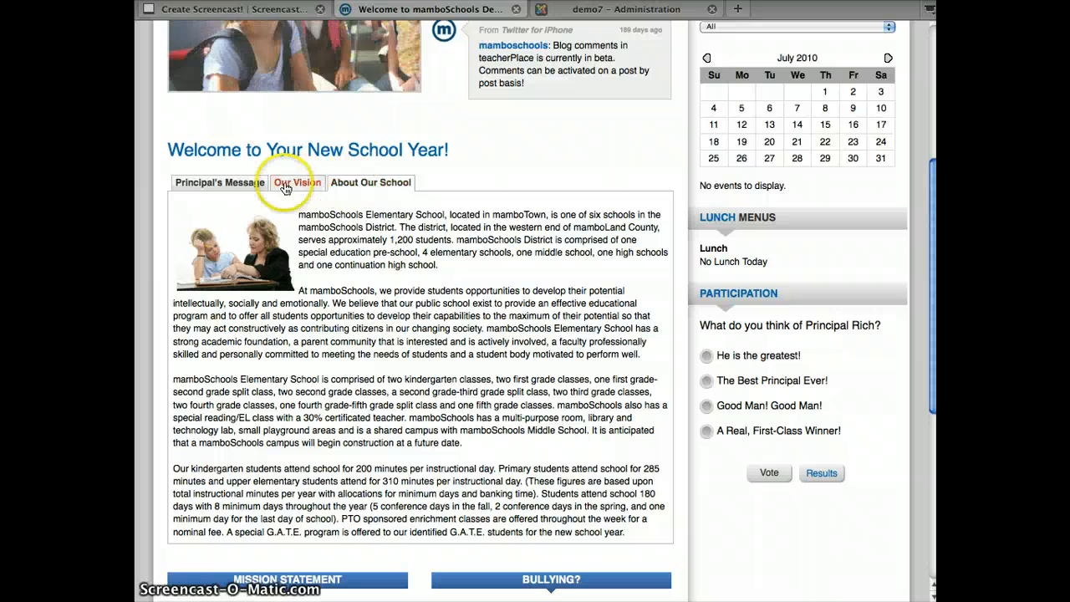
left_click(239, 185)
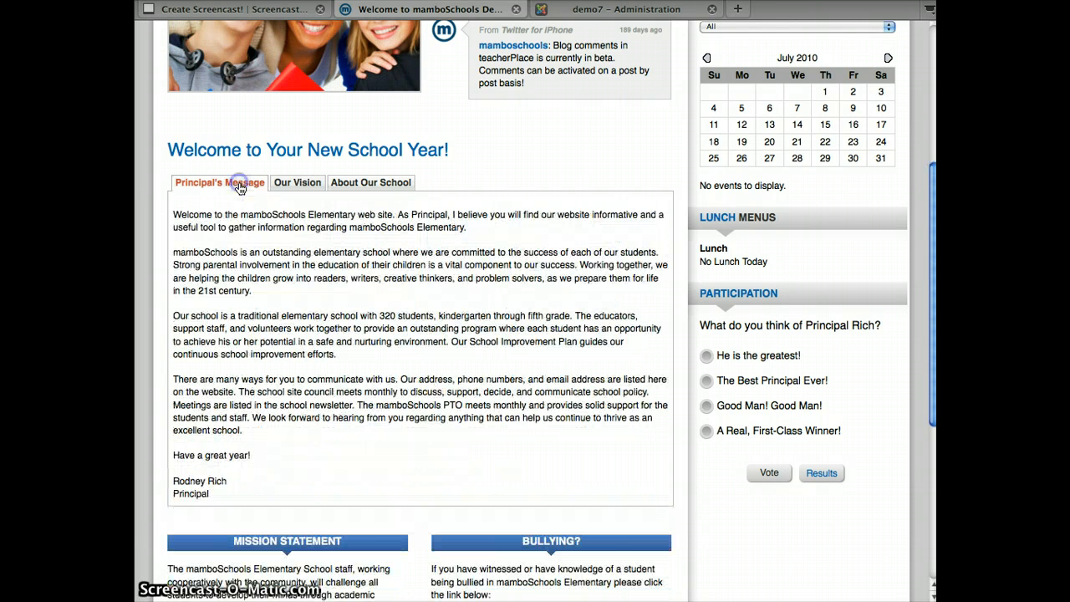
left_click(301, 186)
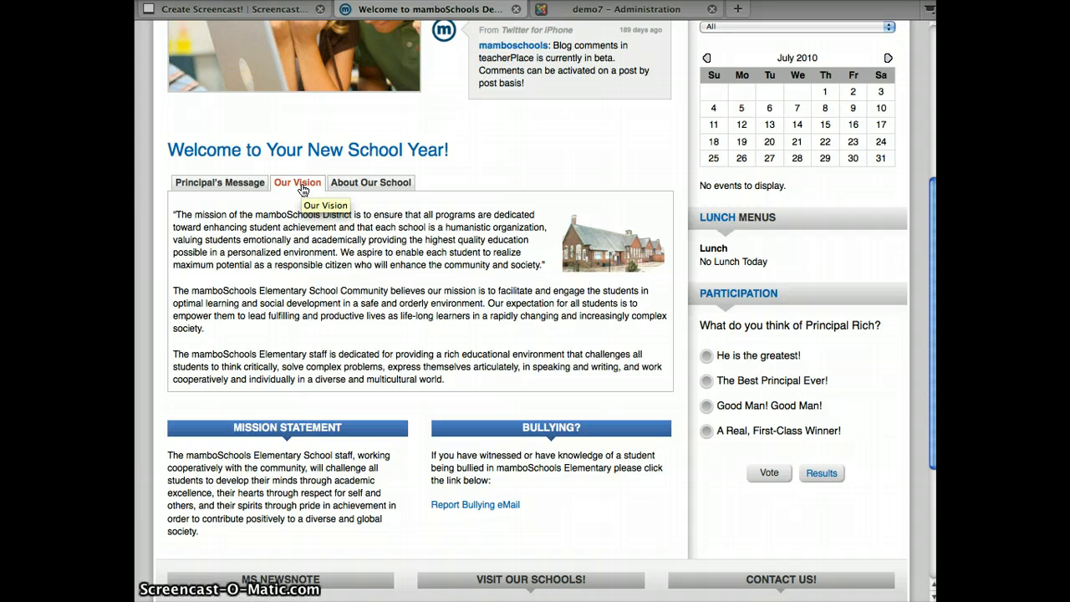
left_click(389, 185)
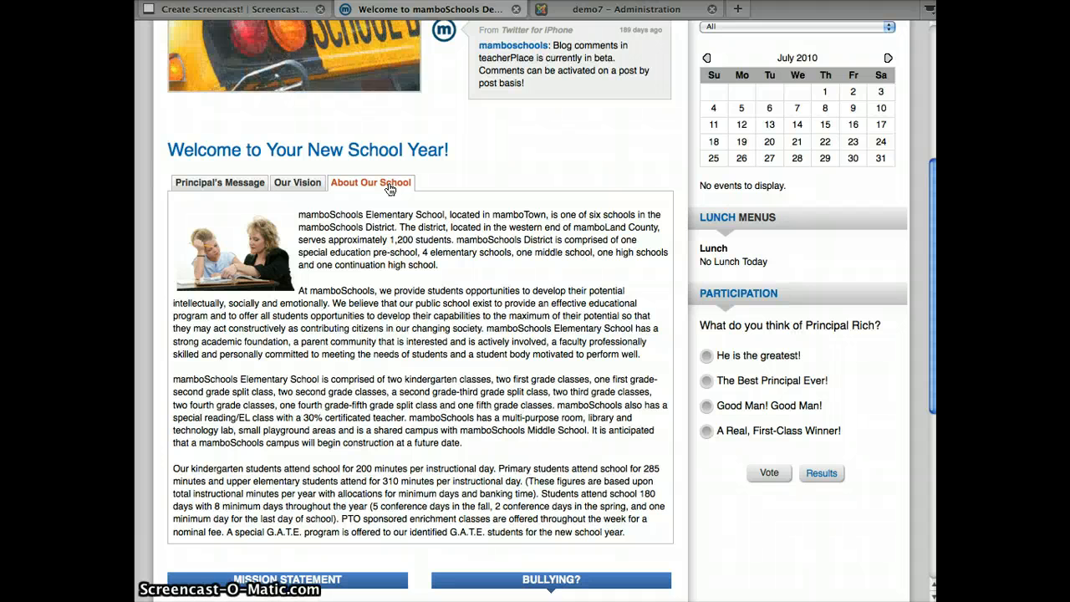
left_click(411, 185)
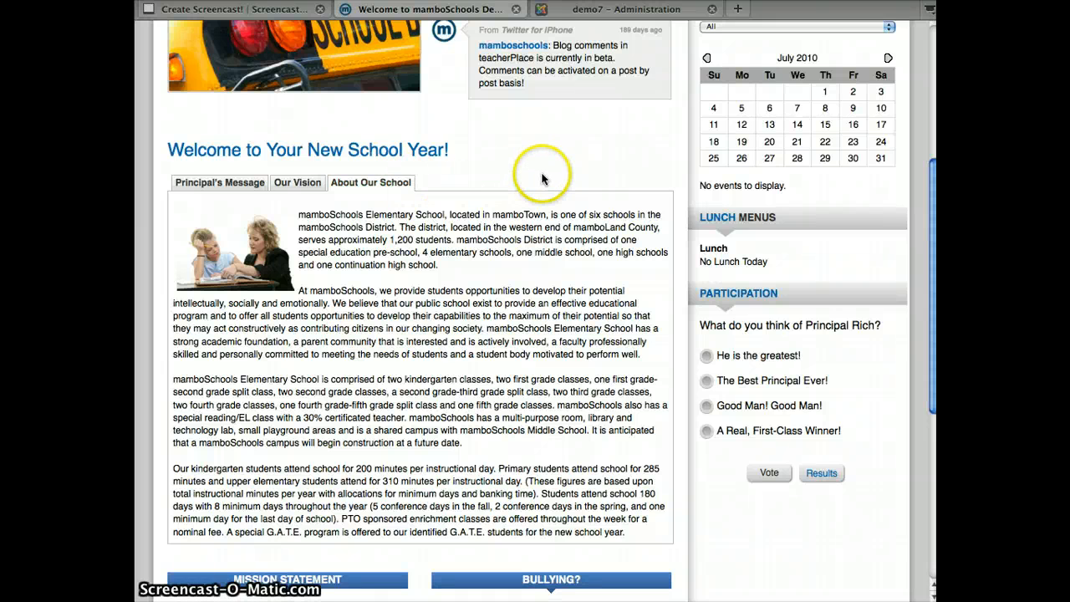
scroll(536, 176, "up", 1)
Step: Switch to the demo7 administration site and start a new article from the Article Manager
left_click(585, 10)
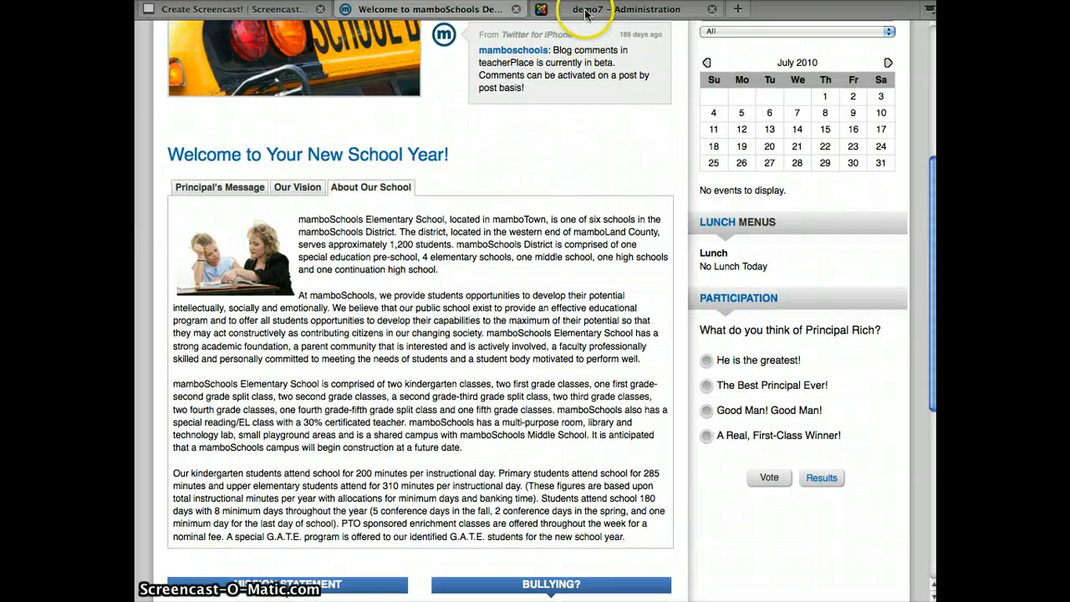
left_click(585, 10)
left_click(536, 107)
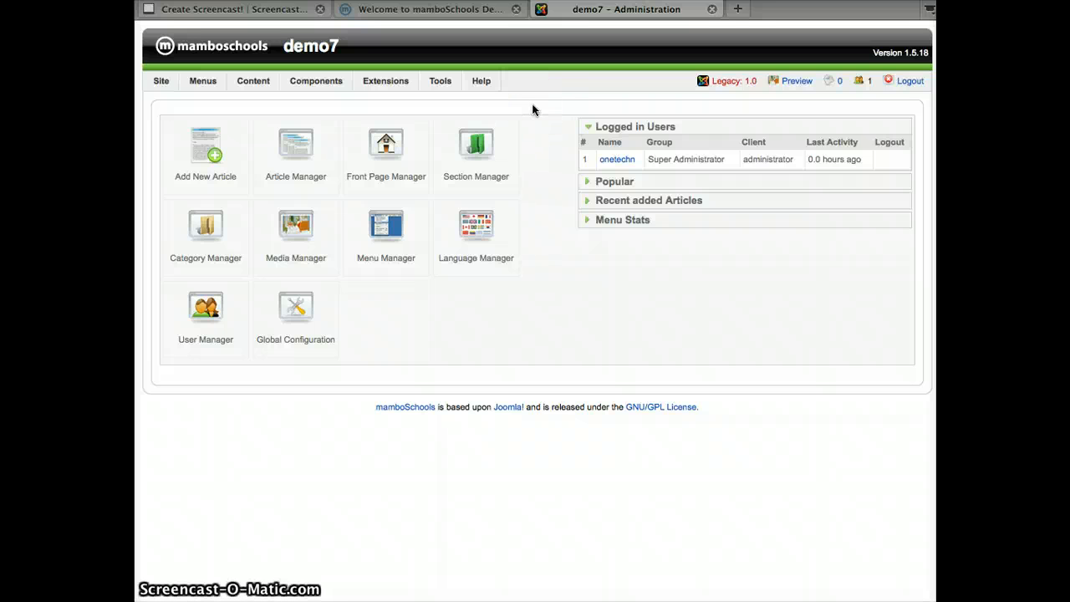
left_click(248, 83)
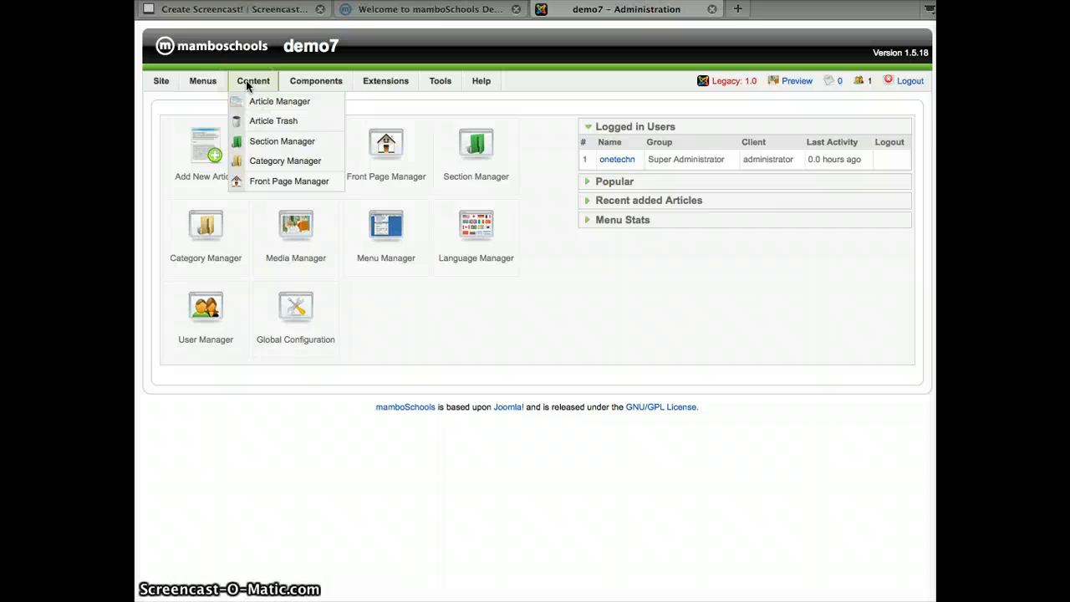
left_click(251, 102)
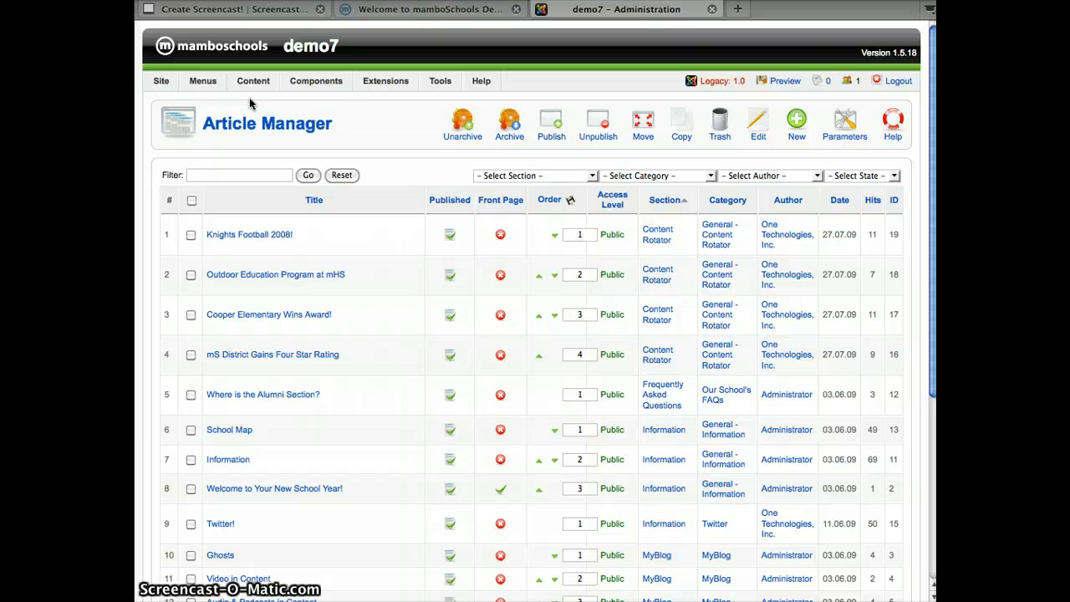
left_click(798, 127)
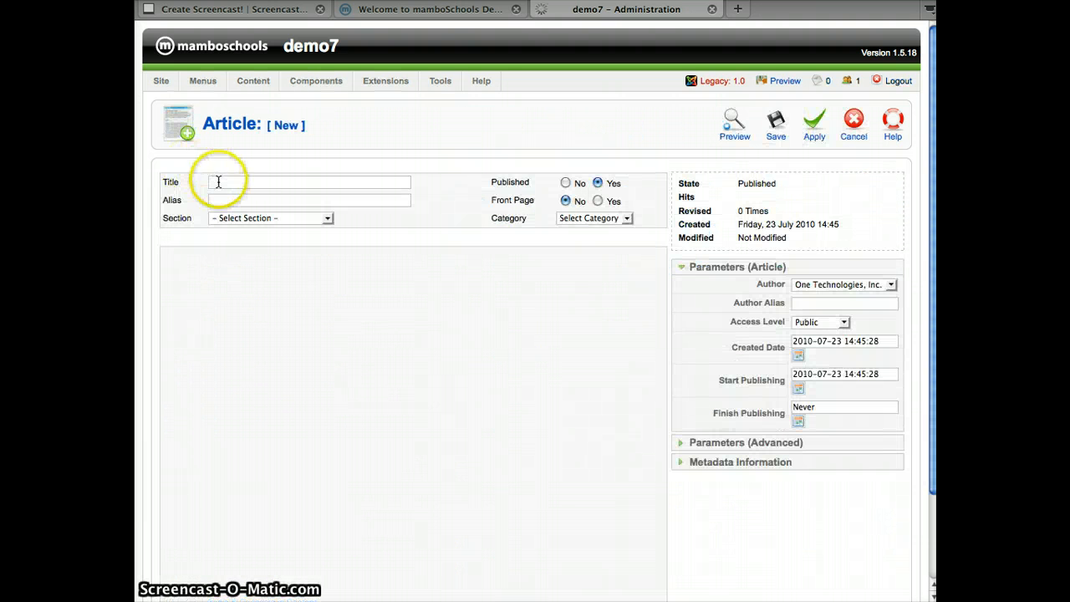
Step: Title the new article "Tab Test" and assign it to the News section
left_click(217, 181)
type("Tab T")
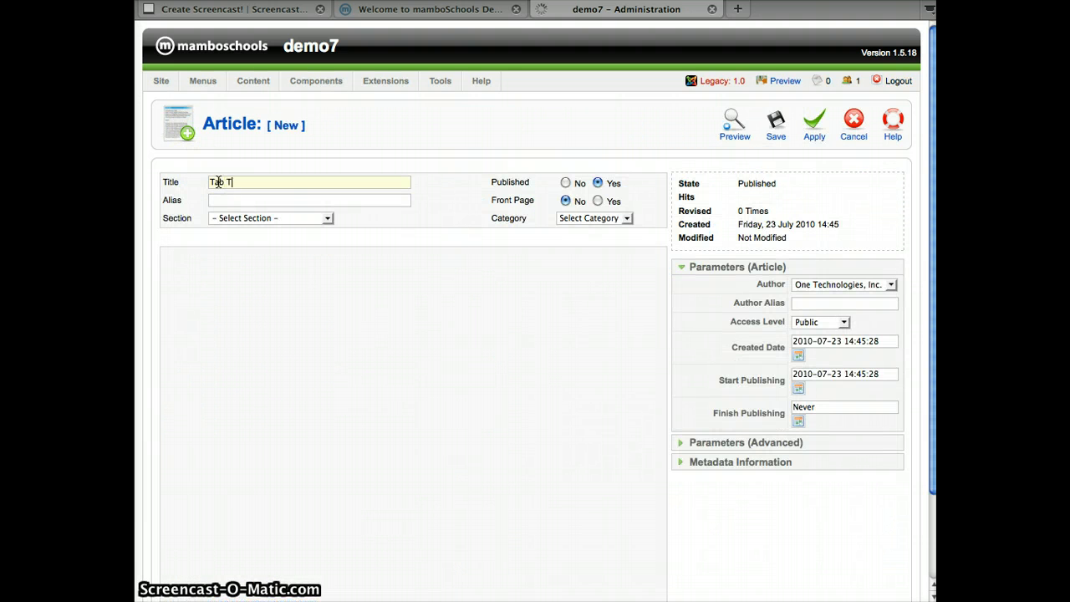
type("est")
left_click(308, 219)
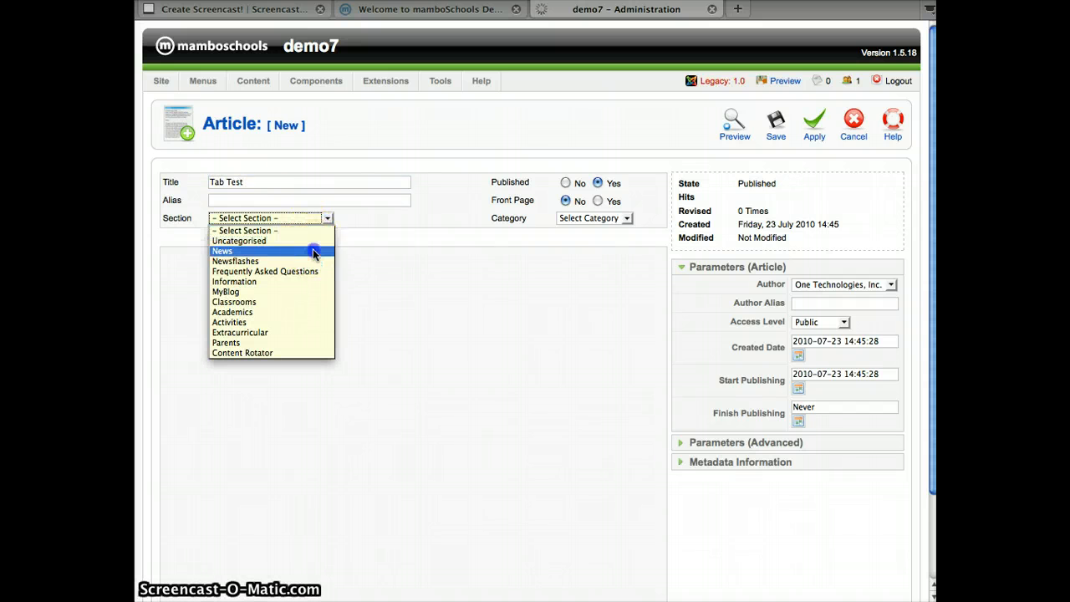
left_click(310, 251)
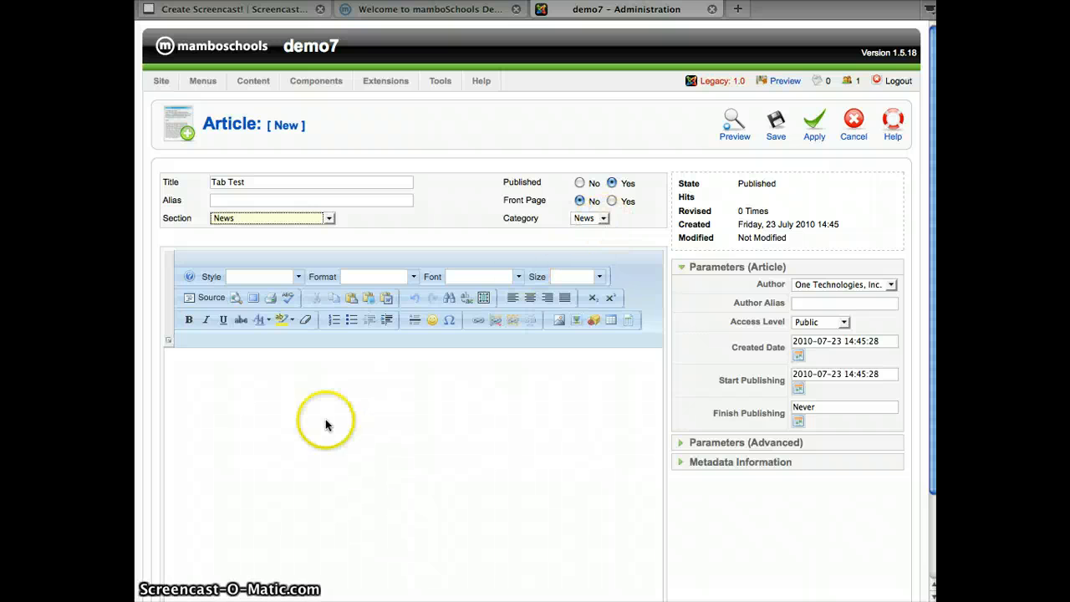
Step: Enter the tag {tab=First Tab} at the start of the article body, followed by a new paragraph
left_click(284, 379)
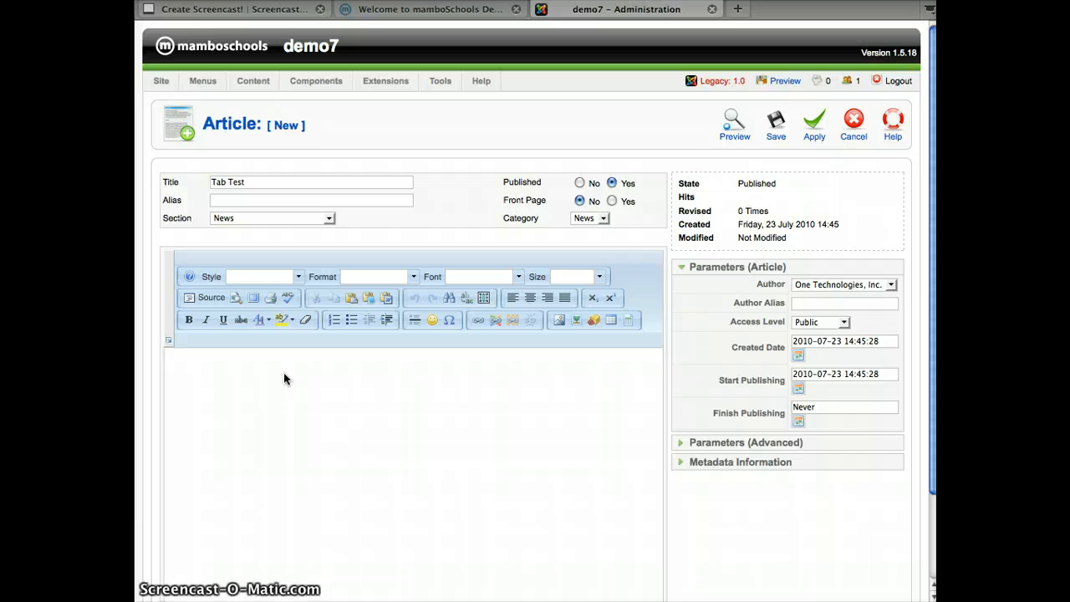
type("{")
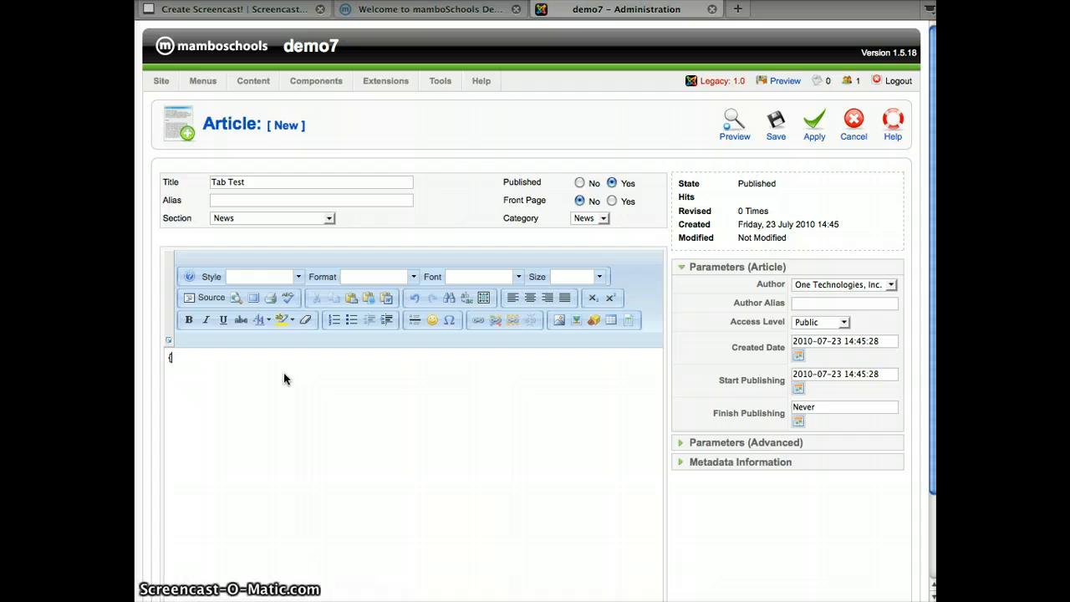
type("tab")
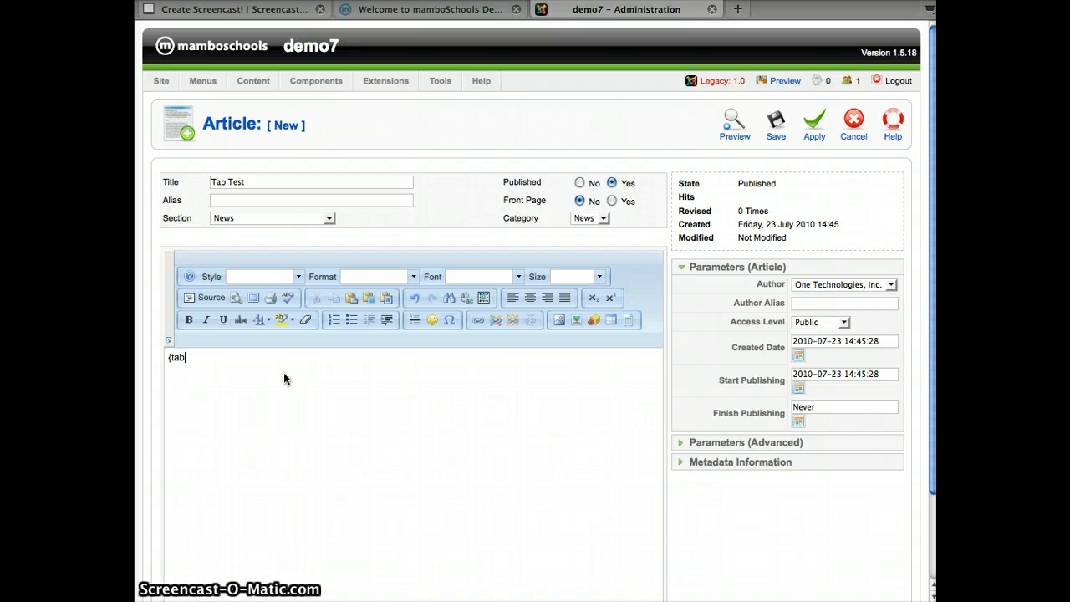
type("=")
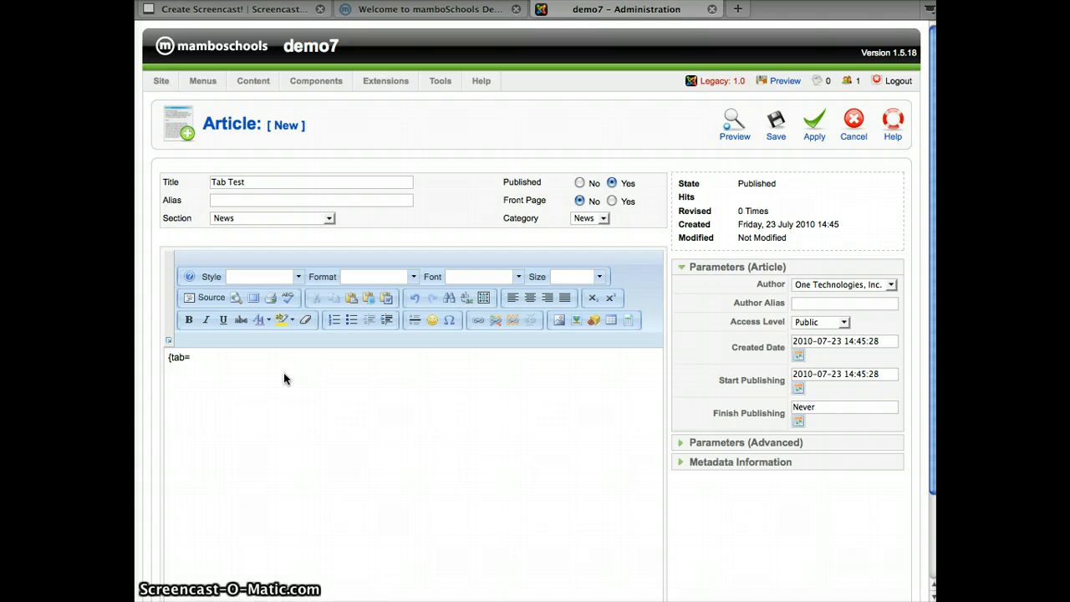
type("First Tab")
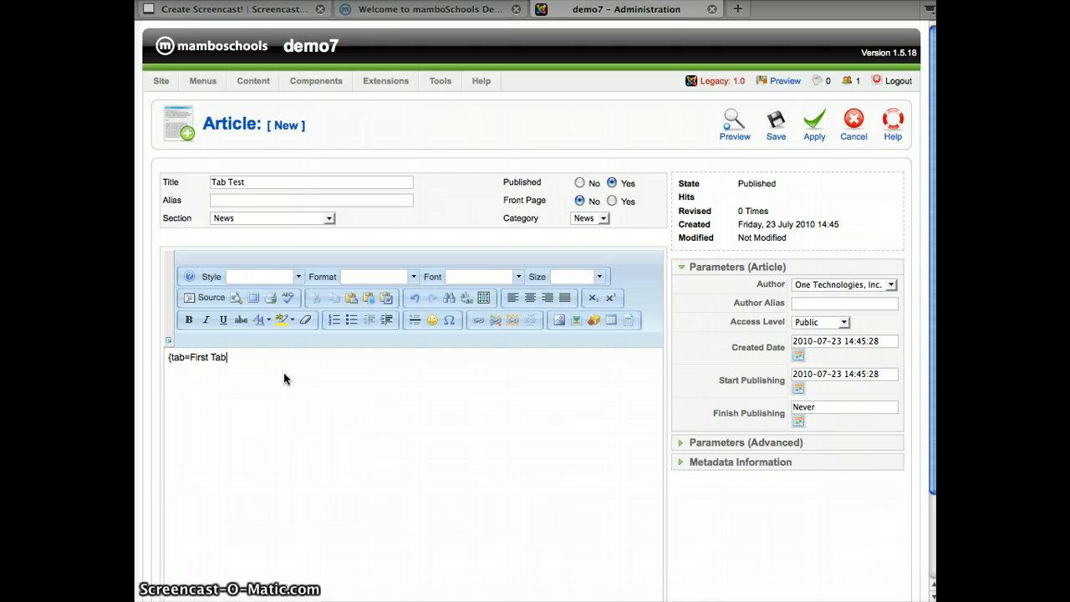
type("}")
key("Return")
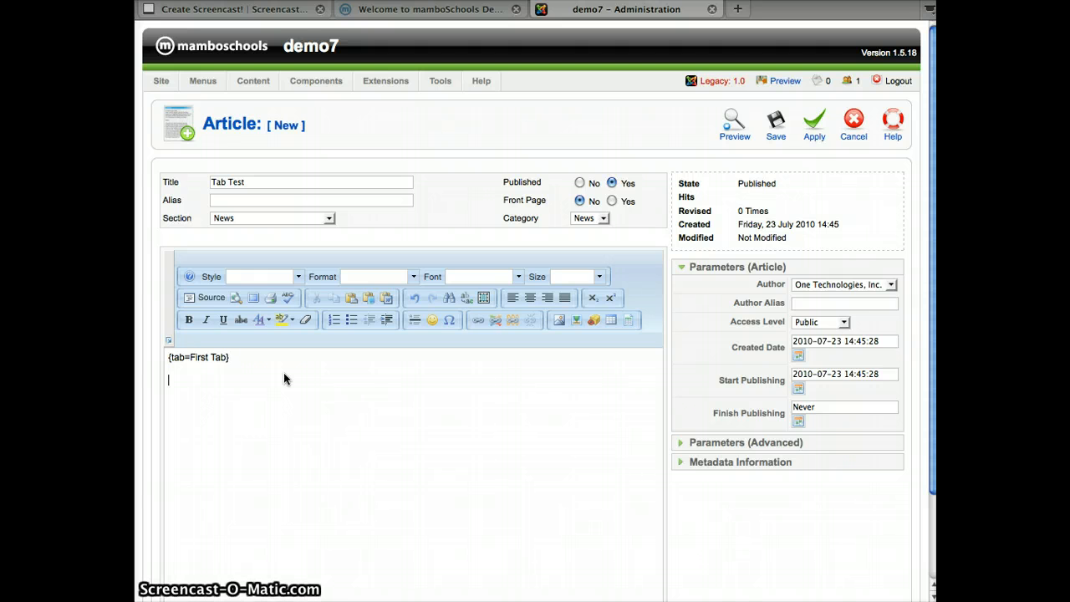
Step: Write "Then I am going to type my information that will appear in this tabbed area." below the first tab tag
type("Then I am")
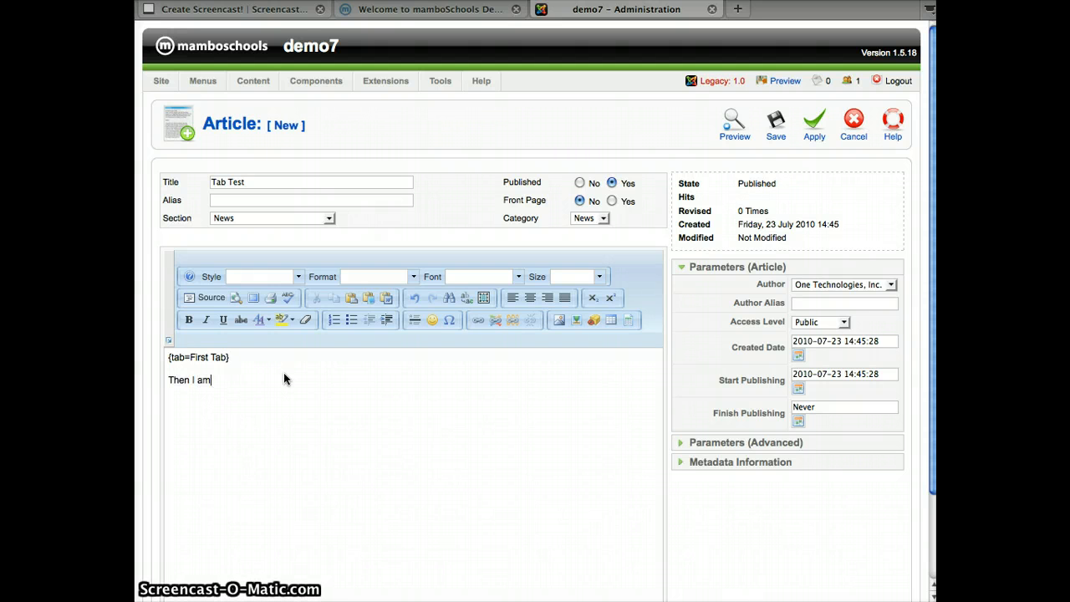
type(" going to typ")
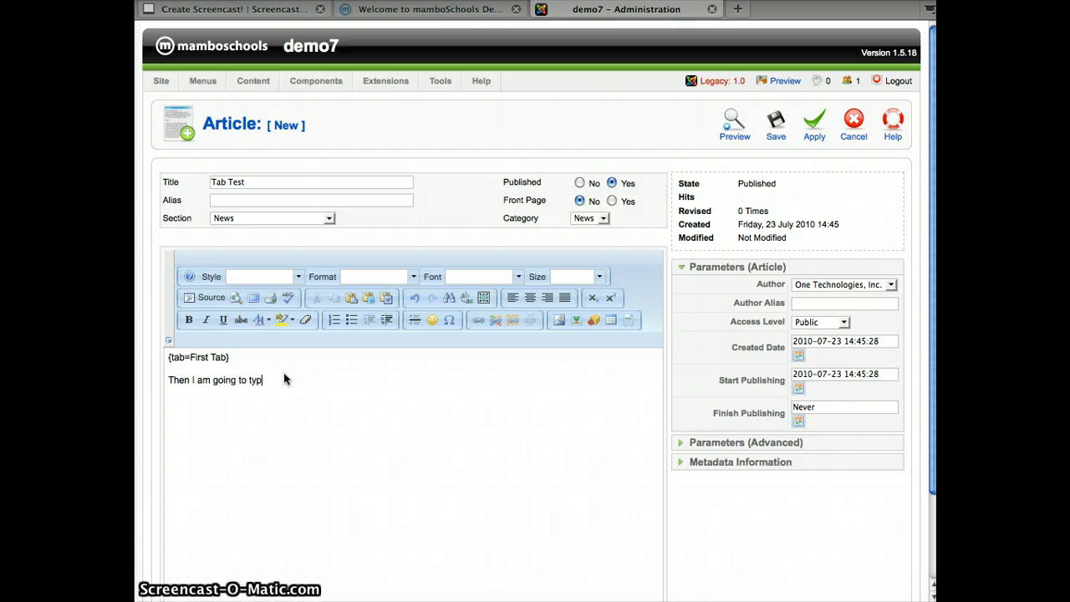
type("e my informa")
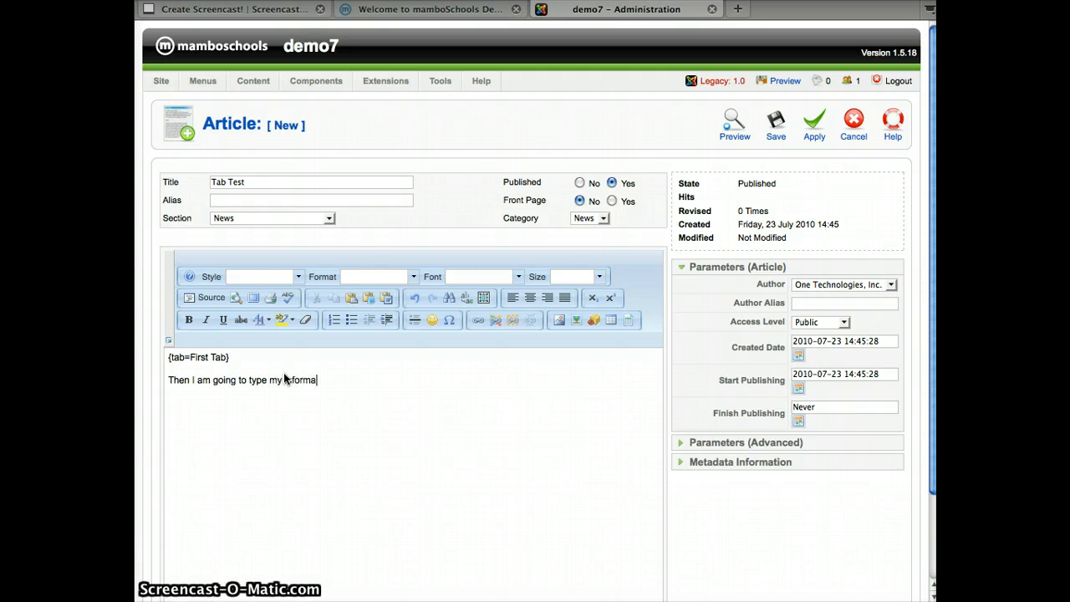
type("tion that ")
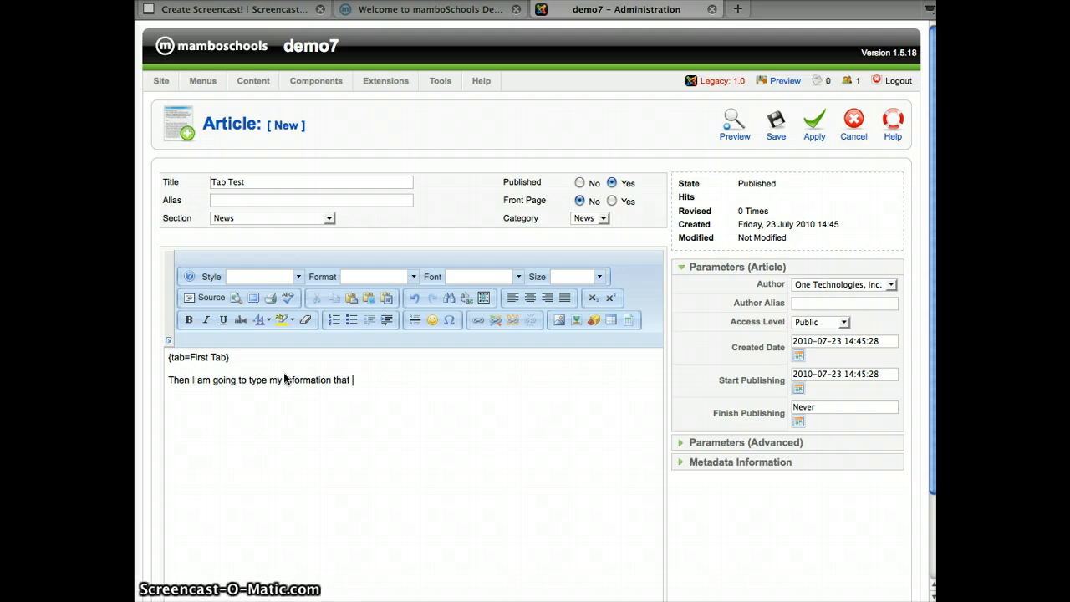
type("will appear in ")
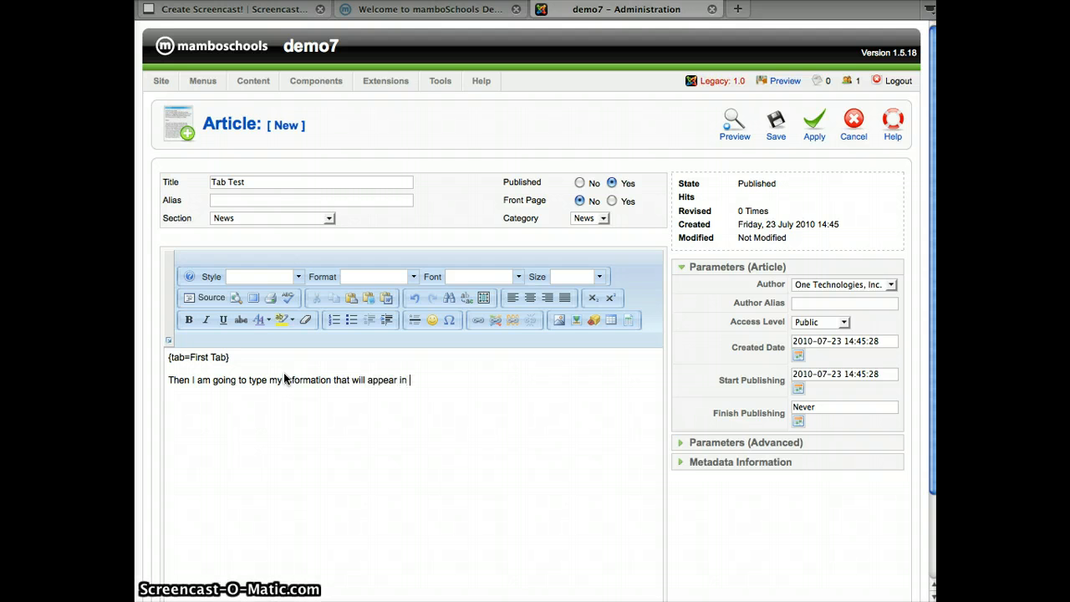
type("this tabbed area.")
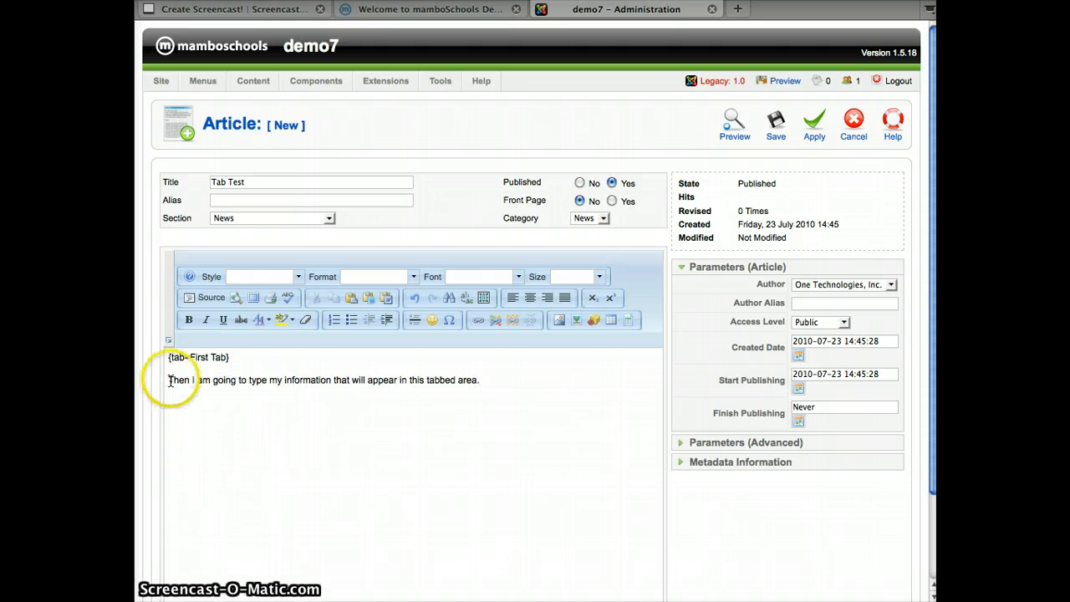
Step: Copy the sentence below the tab tag, paste it six times after itself, and begin a new paragraph
left_click_drag(166, 382, 485, 377)
key("super+c")
left_click(491, 382)
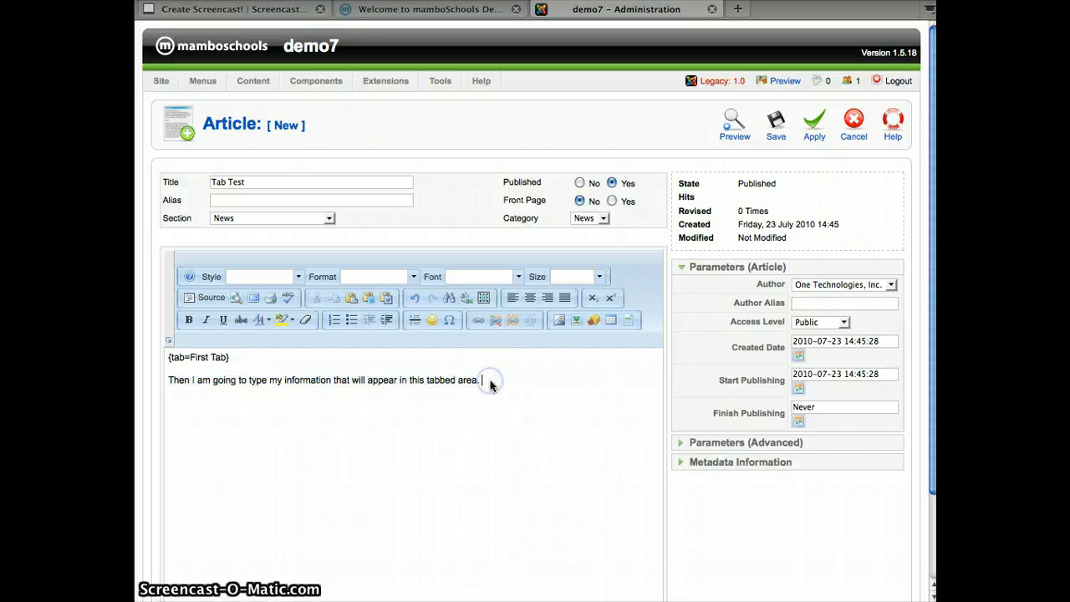
key("super+v")
key("super+v")
key("super+v")
key("super+v")
key("super+v")
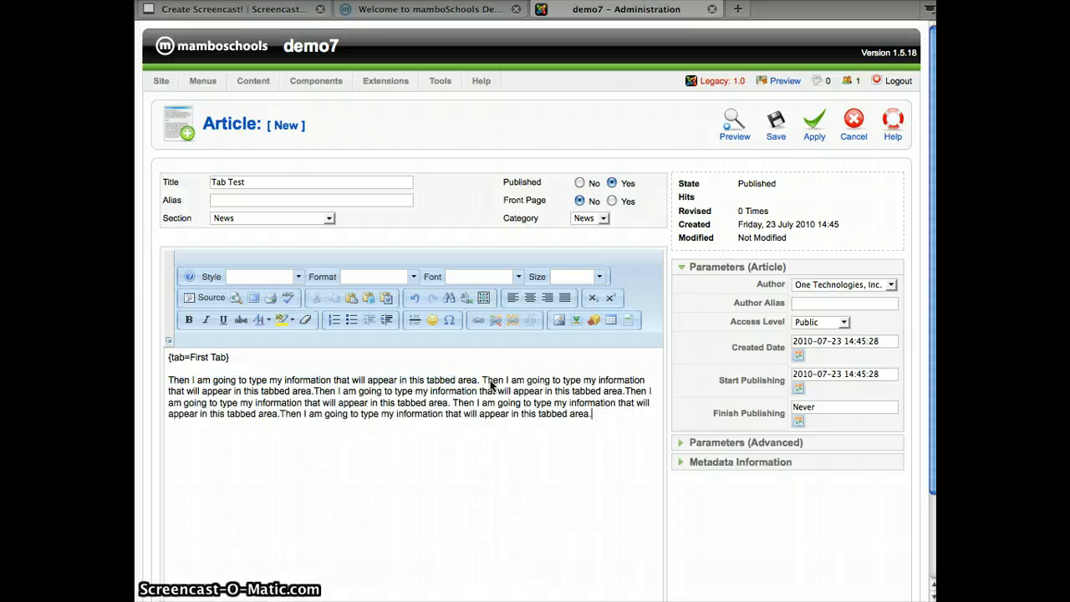
key("super+v")
key("Return")
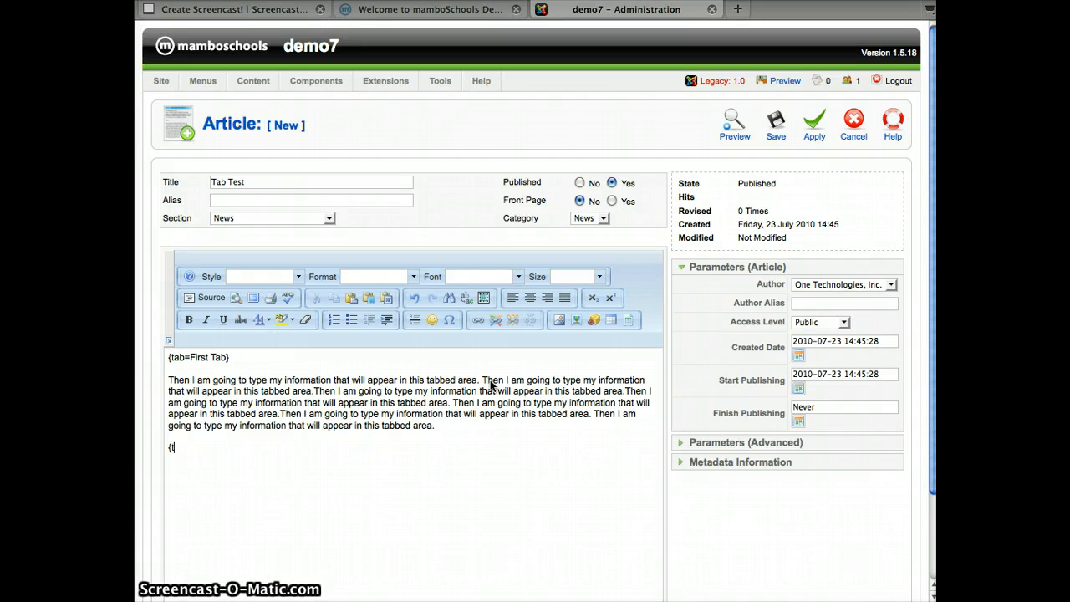
Step: Enter the tag {tab=Second Tab} below the first tab's text, followed by a new paragraph
type("{tab=")
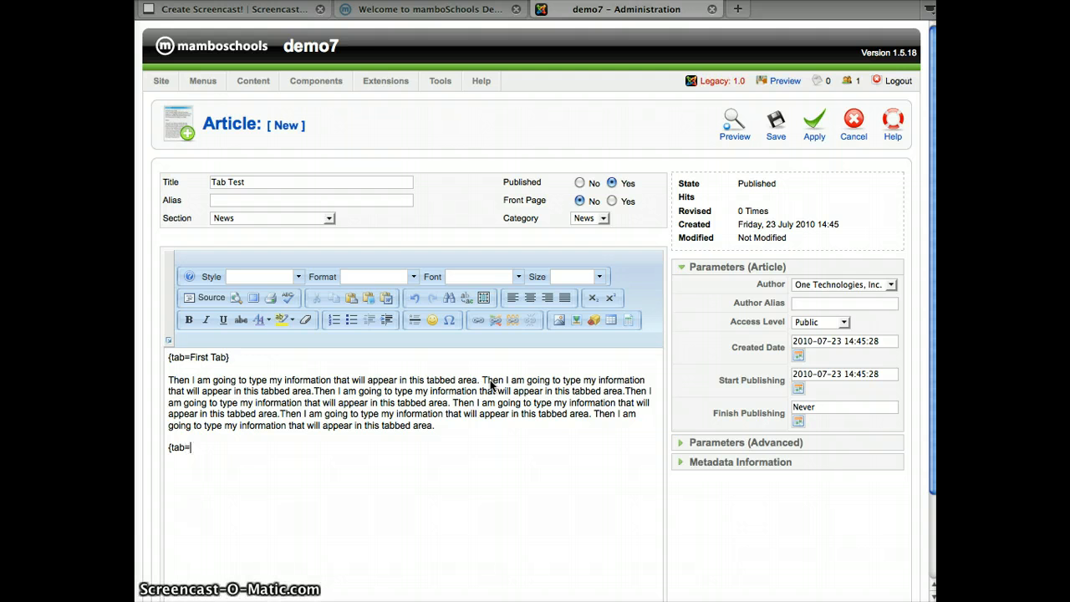
type("Second Tab")
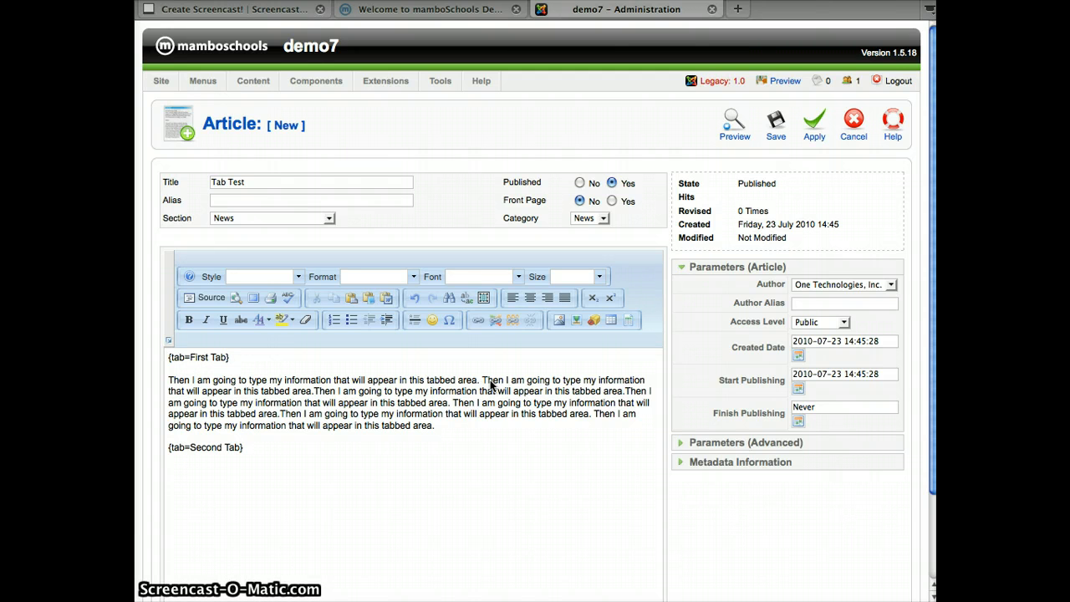
type("}")
key("Return")
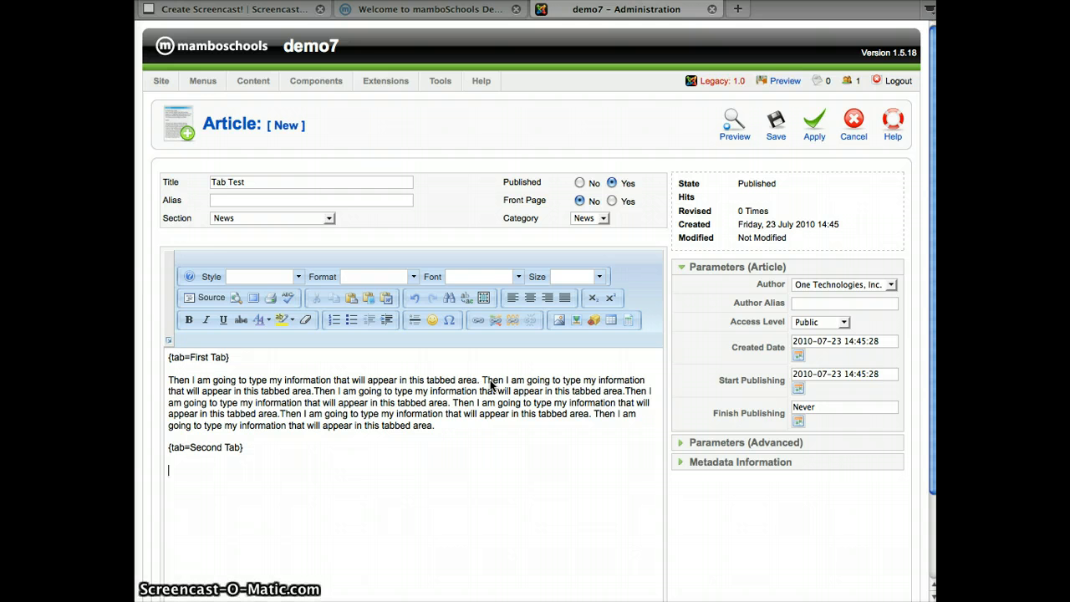
Step: Write "Type the next set of information and I will even do a third tab quickly." below the second tab tag
type("Type In")
key("BackSpace")
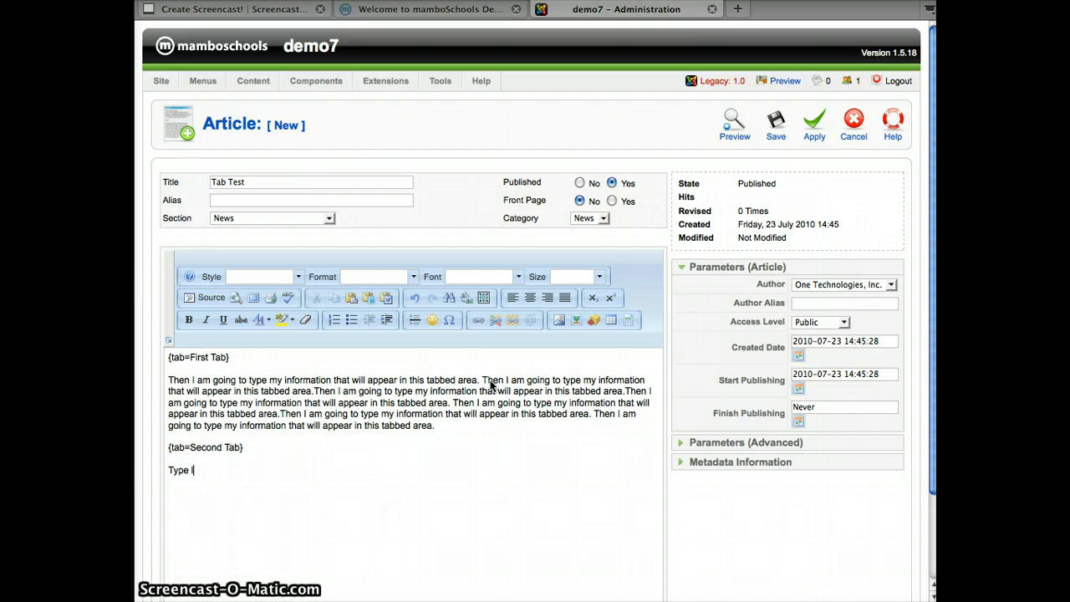
type("the next se")
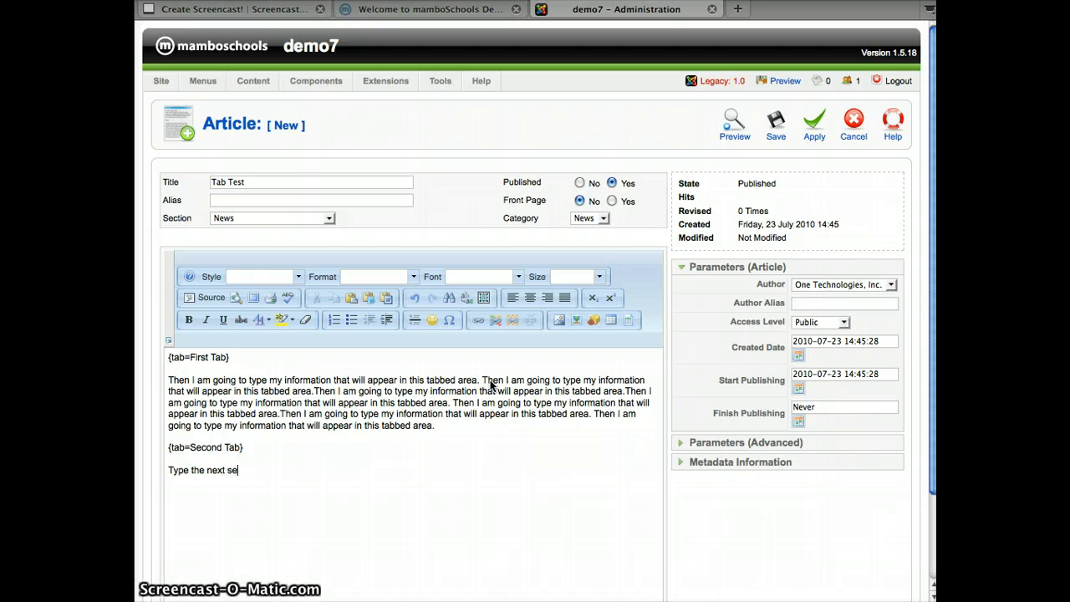
type("t of o")
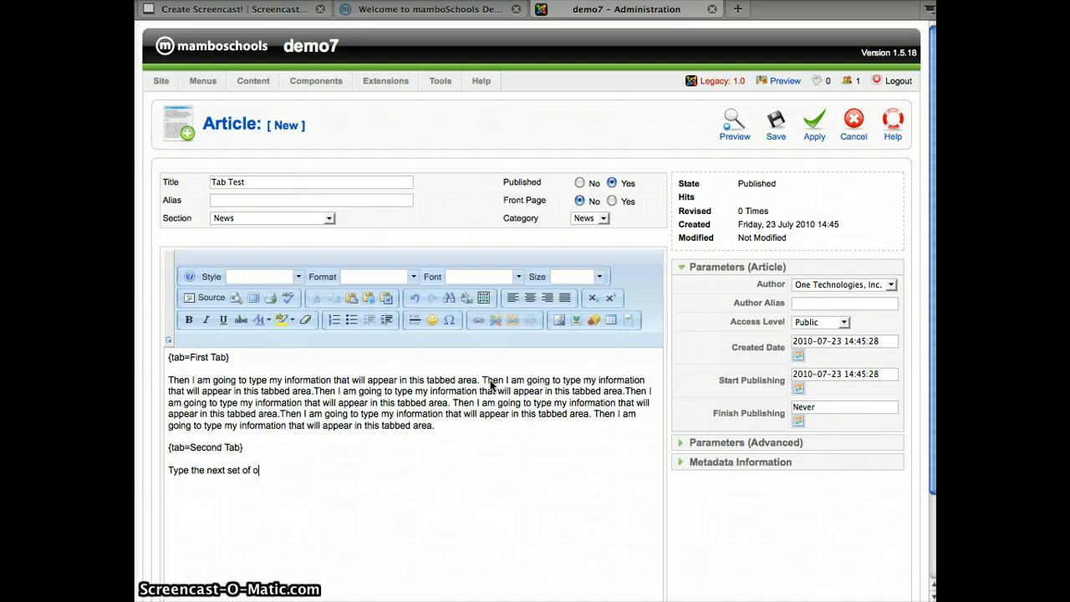
key("BackSpace")
type("information and ")
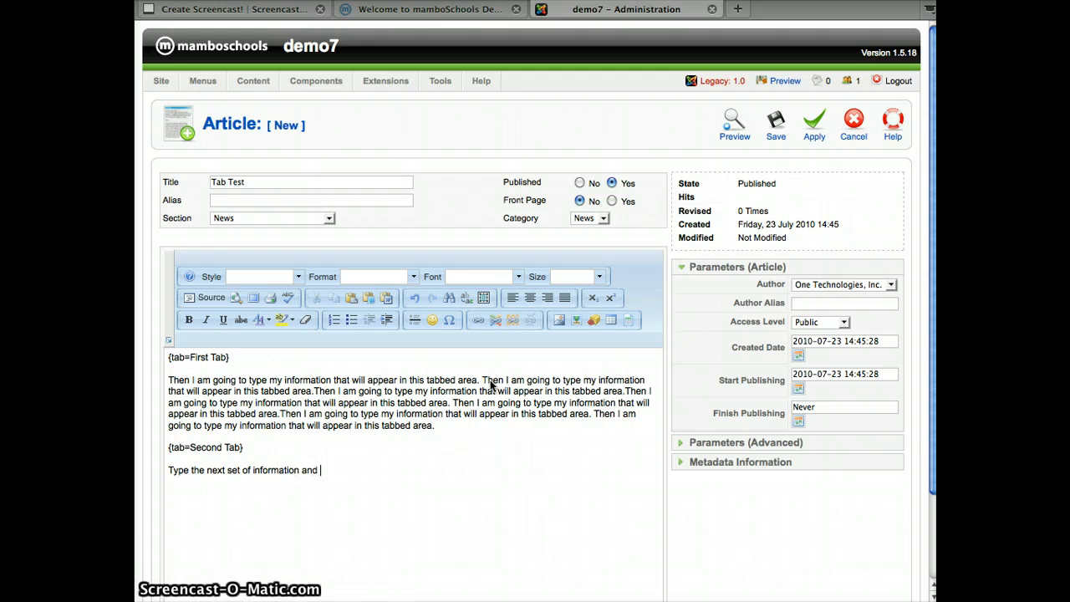
type("I will even do")
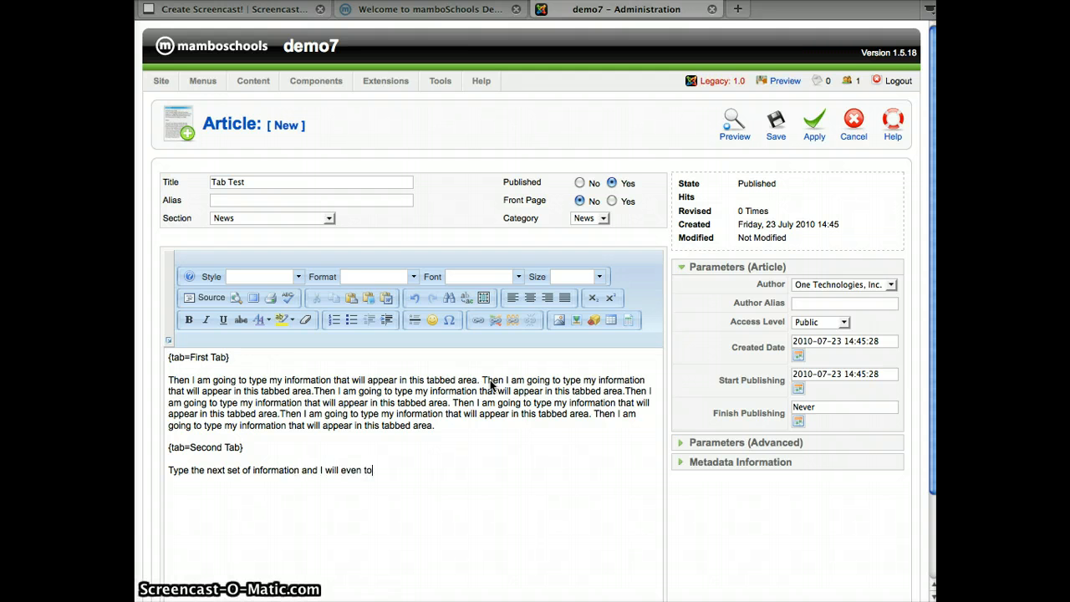
type(" a th")
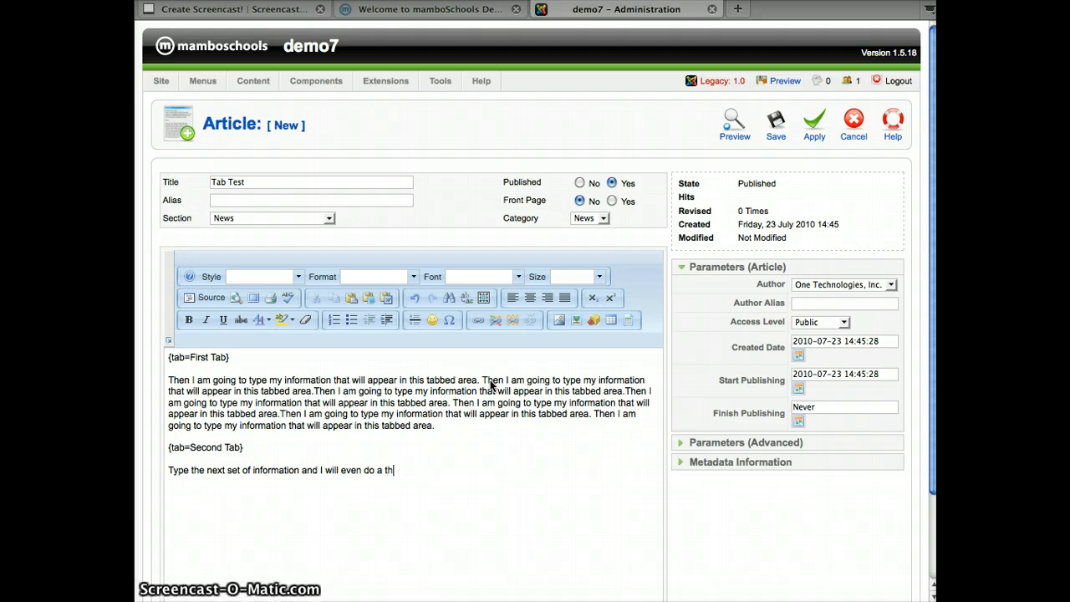
type("ird tab quickly.")
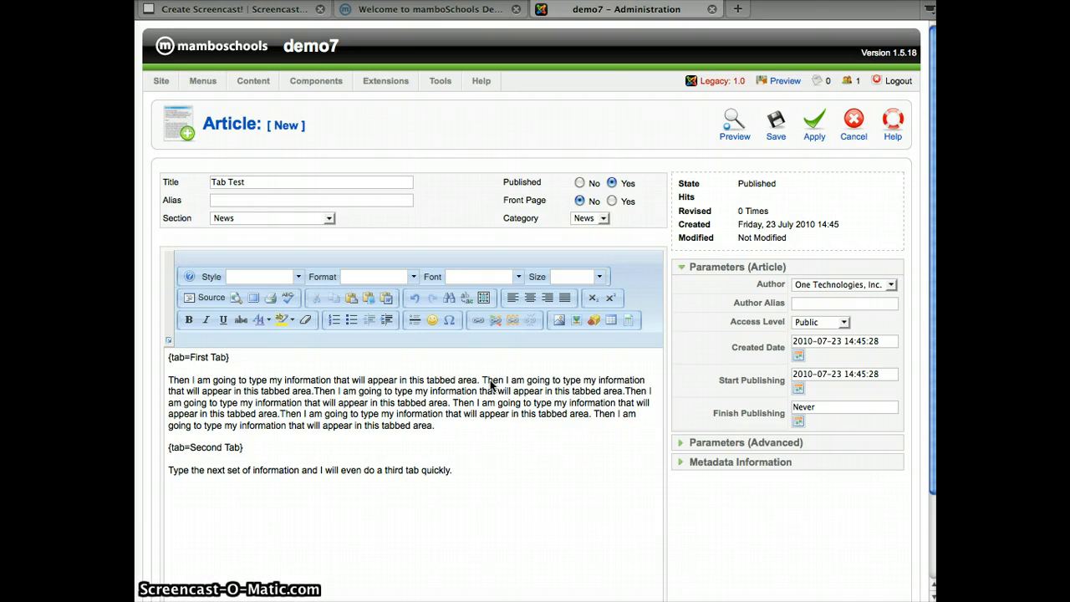
Step: Copy the sentence below the second tab tag and paste it five times after itself
left_click_drag(168, 470, 452, 471)
key("ctrl+c")
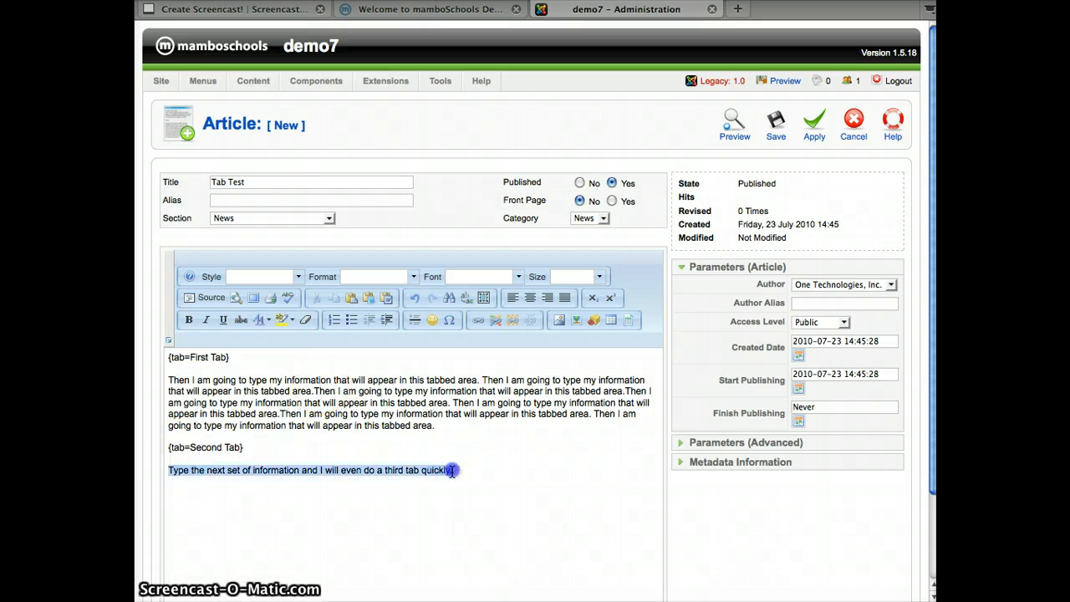
left_click(500, 471)
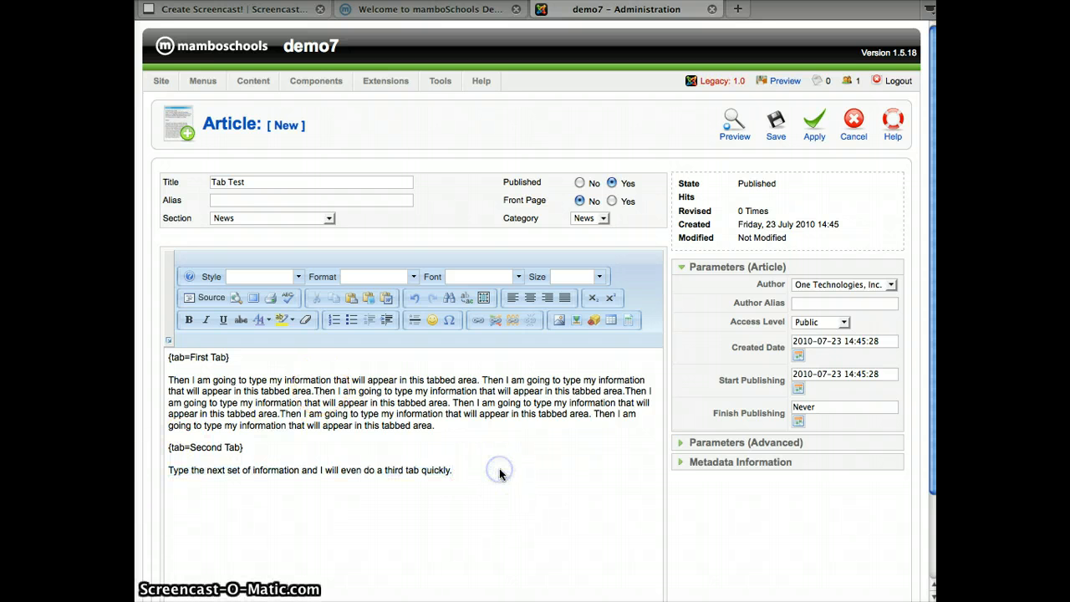
key("ctrl+v")
key("ctrl+v")
key("super+v")
key("super+v")
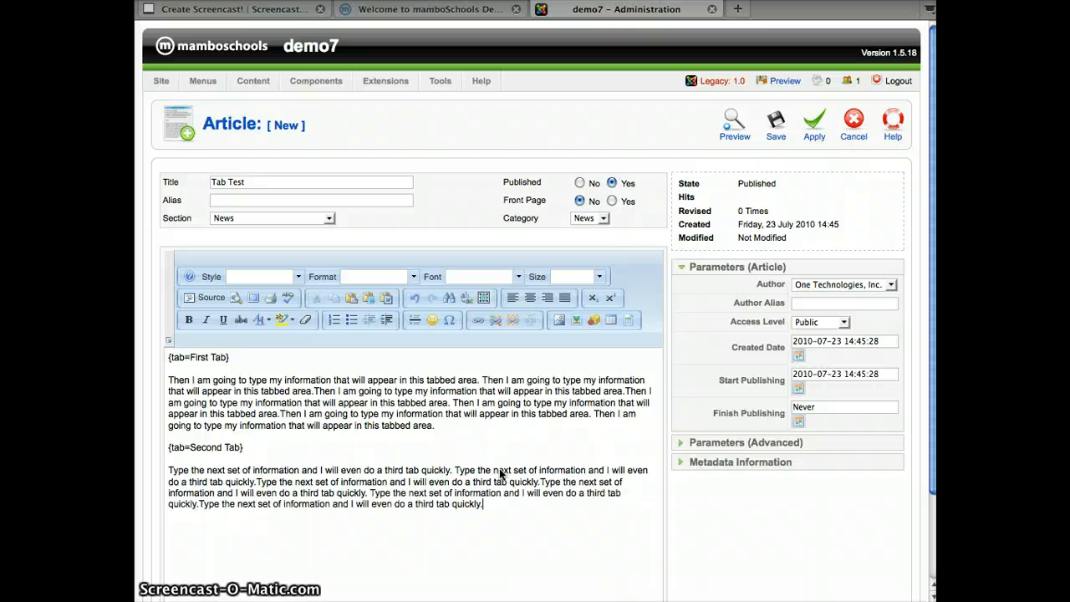
Step: Enter the tag {tab=Third Tab} in a new paragraph after the second tab's text, followed by another new paragraph
key("Return")
type("{")
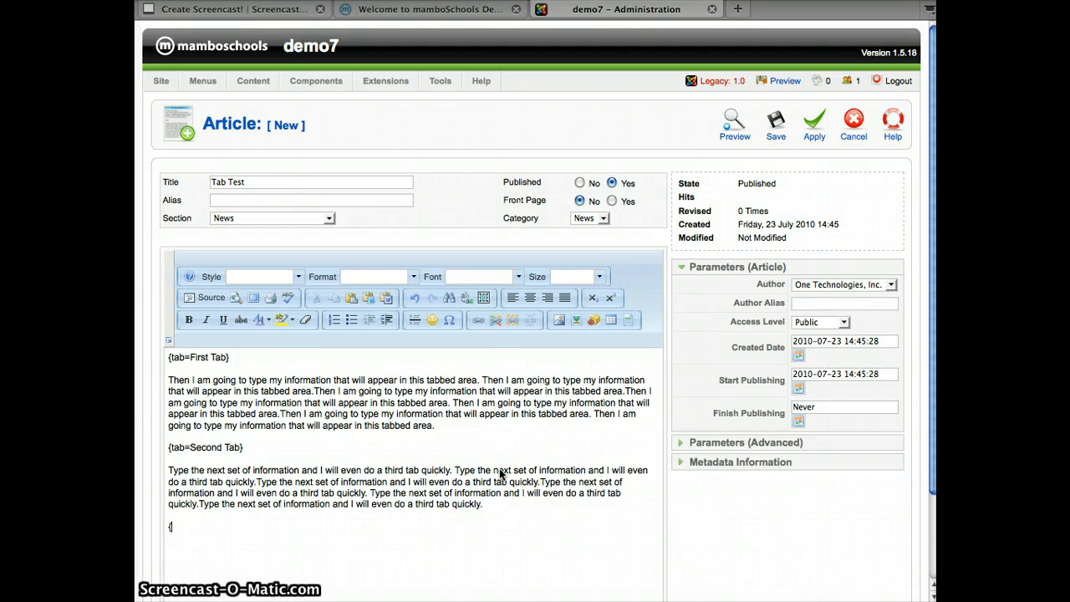
type("tab=Third ")
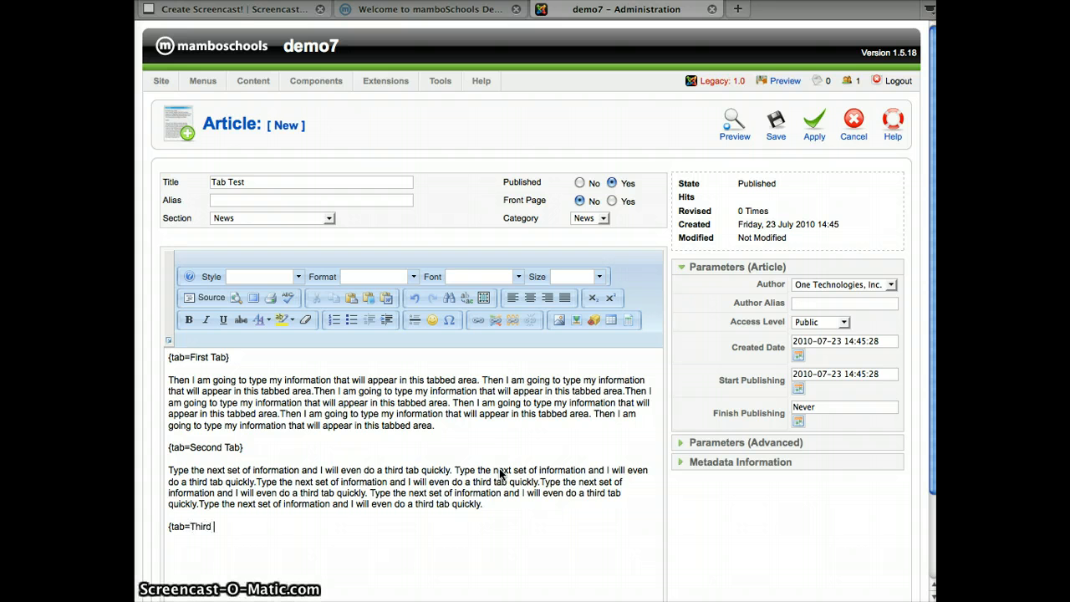
type("Tab}  ")
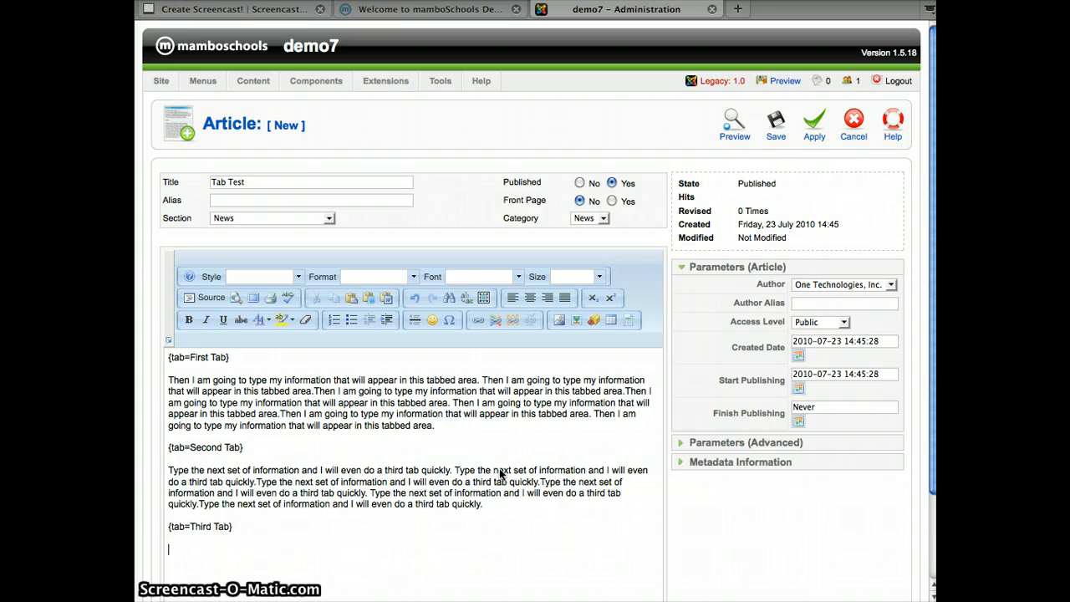
Step: Write "I am going to make this information short." below the third tab tag
type("I am goin")
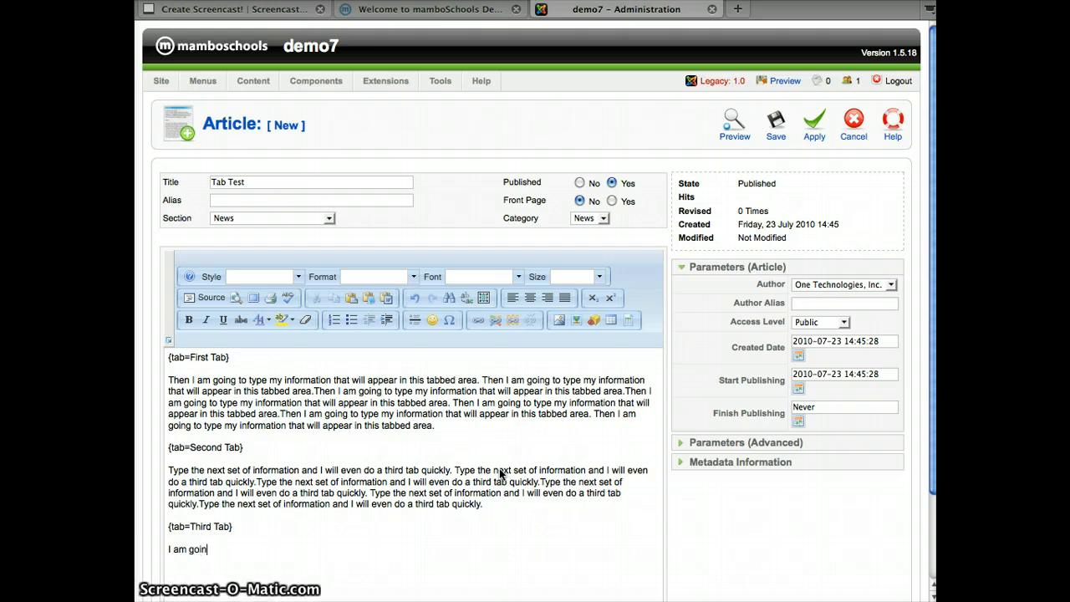
type("g to make this information")
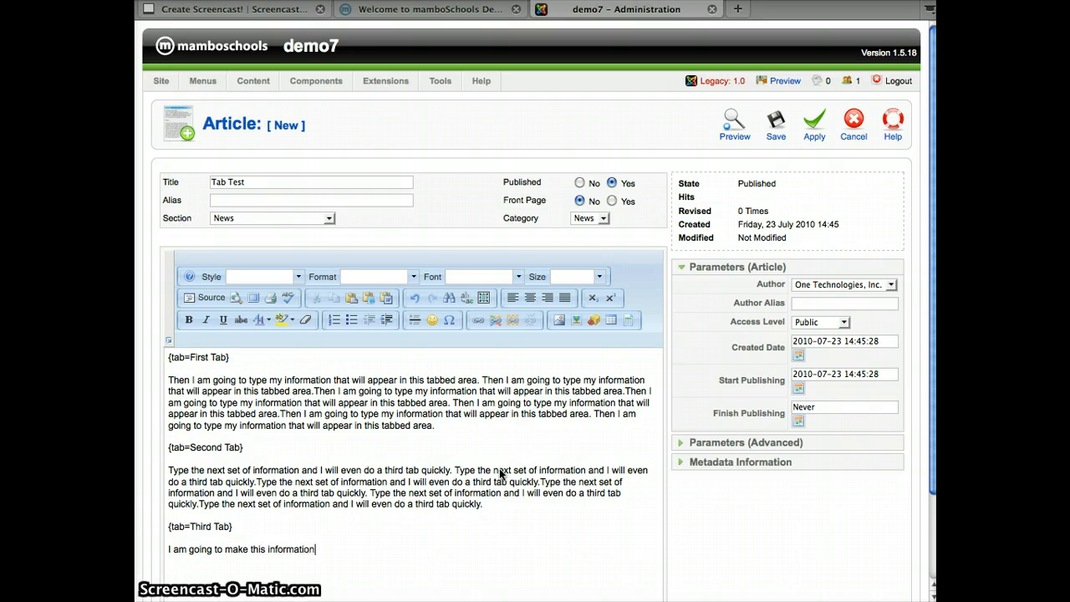
type(" short.")
Step: Close the tabbed content with {/tabs} in a new paragraph and save the article
key("Return")
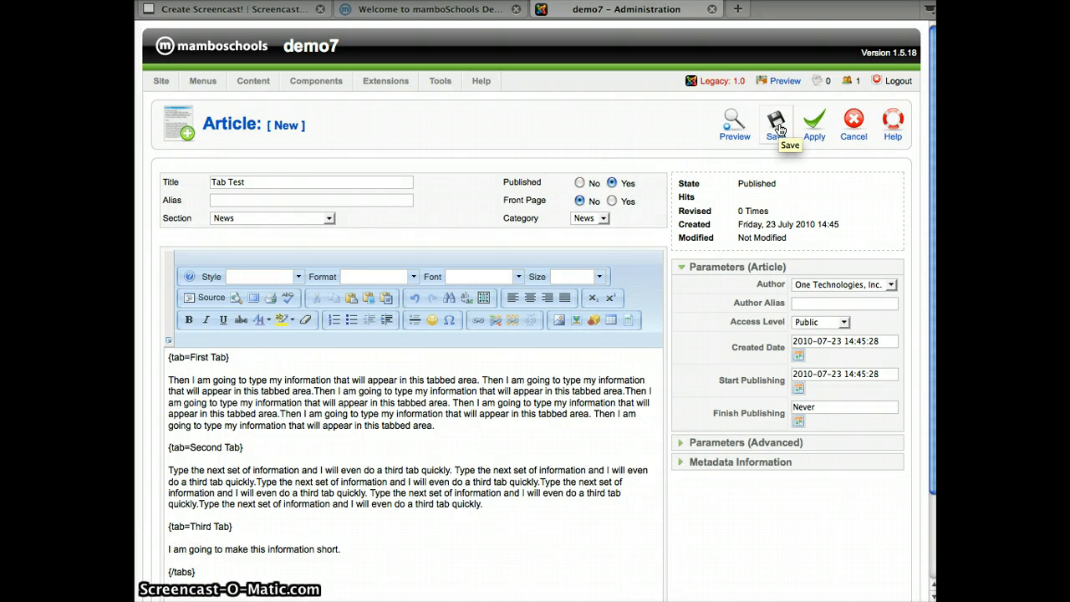
left_click(777, 126)
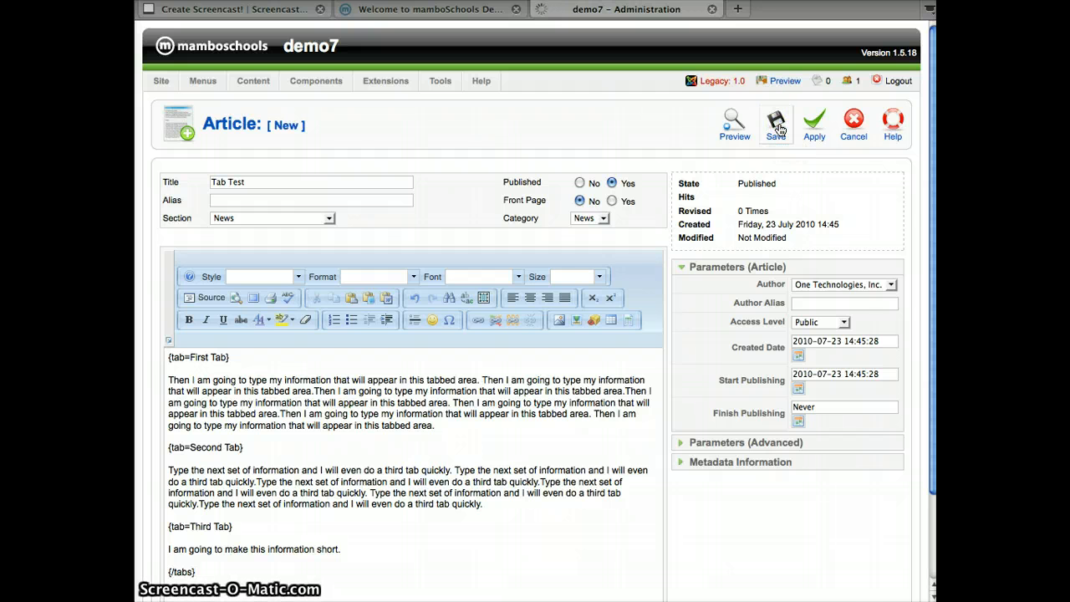
Step: Create a new Main Menu item of the Article Layout type
mouse_move(146, 80)
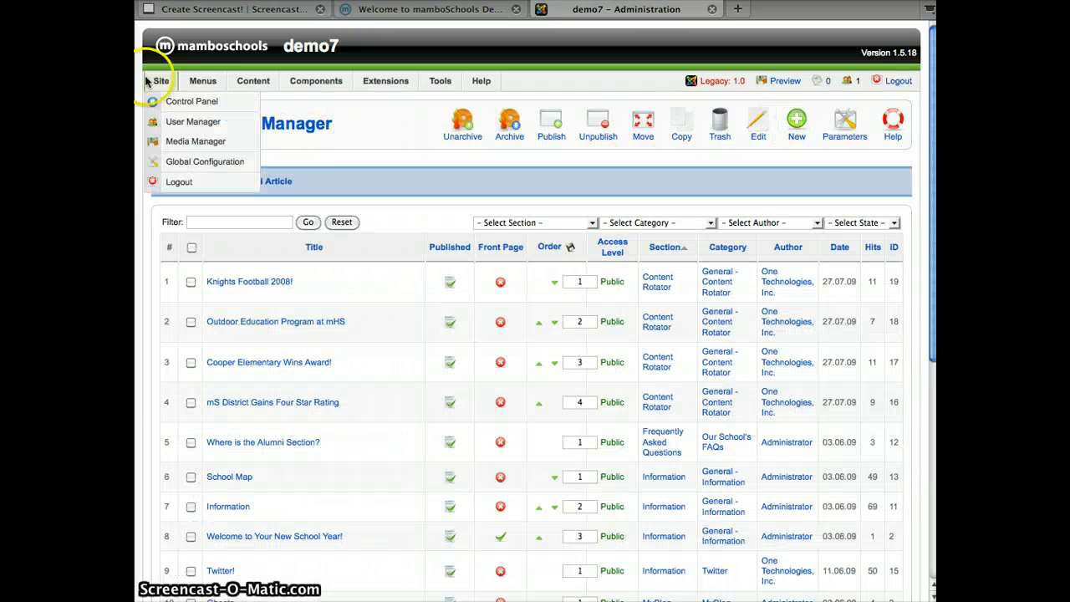
mouse_move(199, 83)
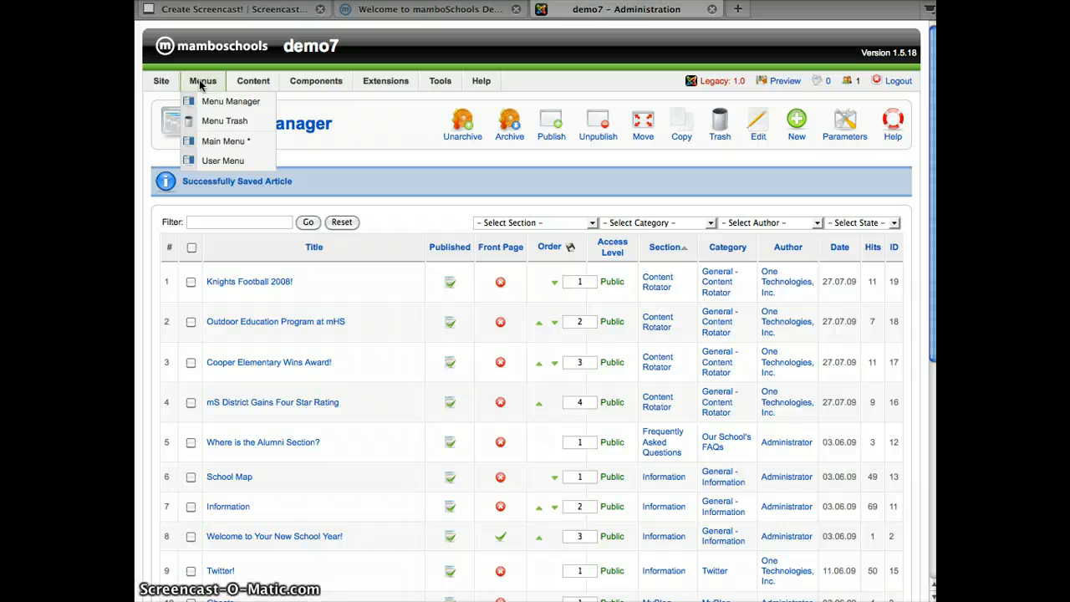
left_click(217, 144)
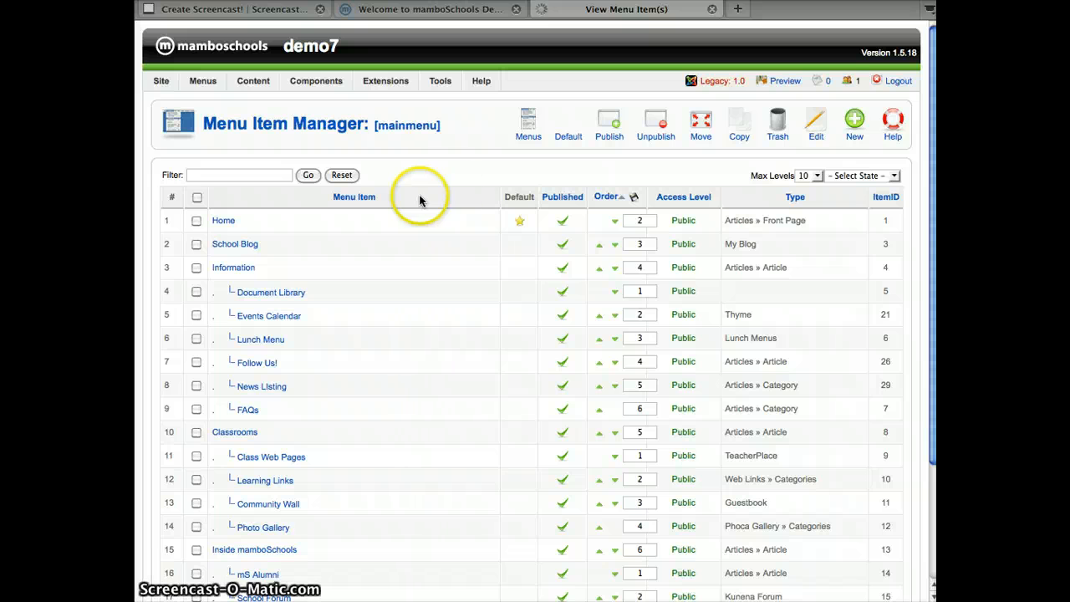
left_click(854, 123)
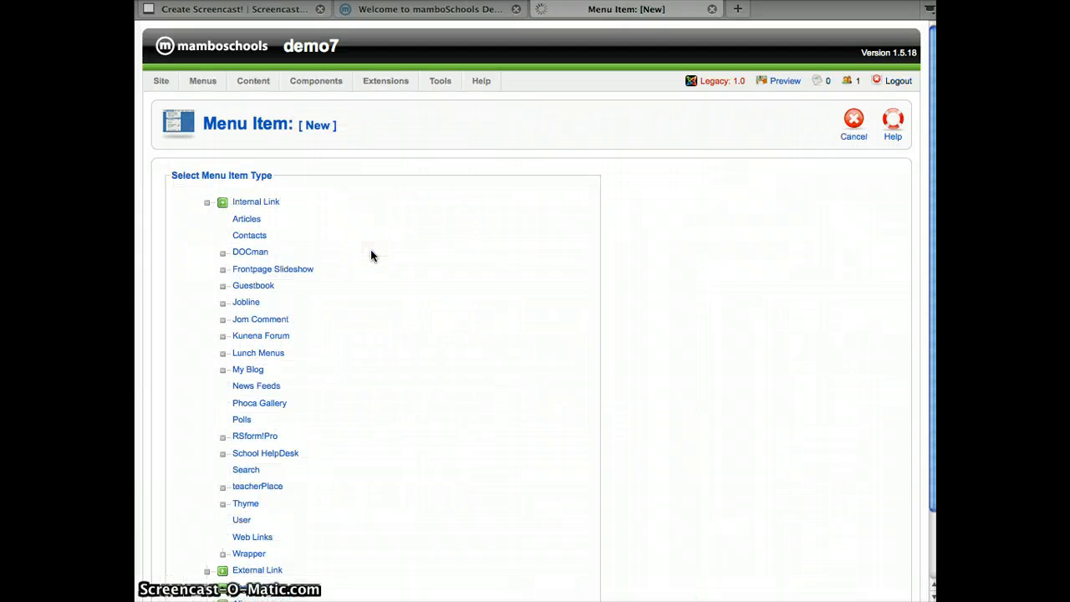
left_click(252, 222)
left_click(319, 288)
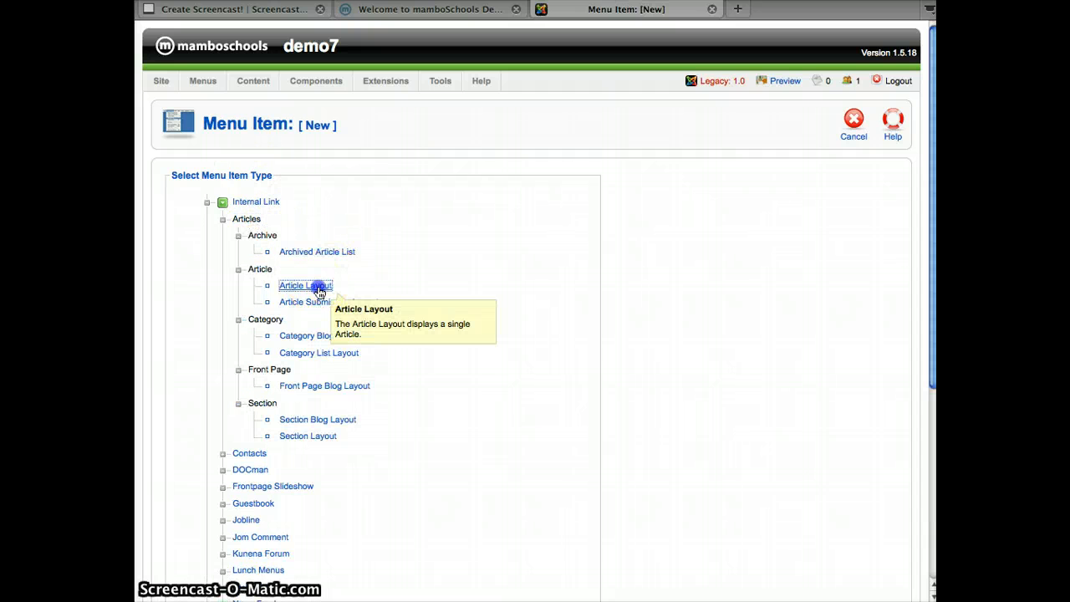
Step: Title the menu item "My First Tab Test" and set Information as its parent item
left_click(317, 271)
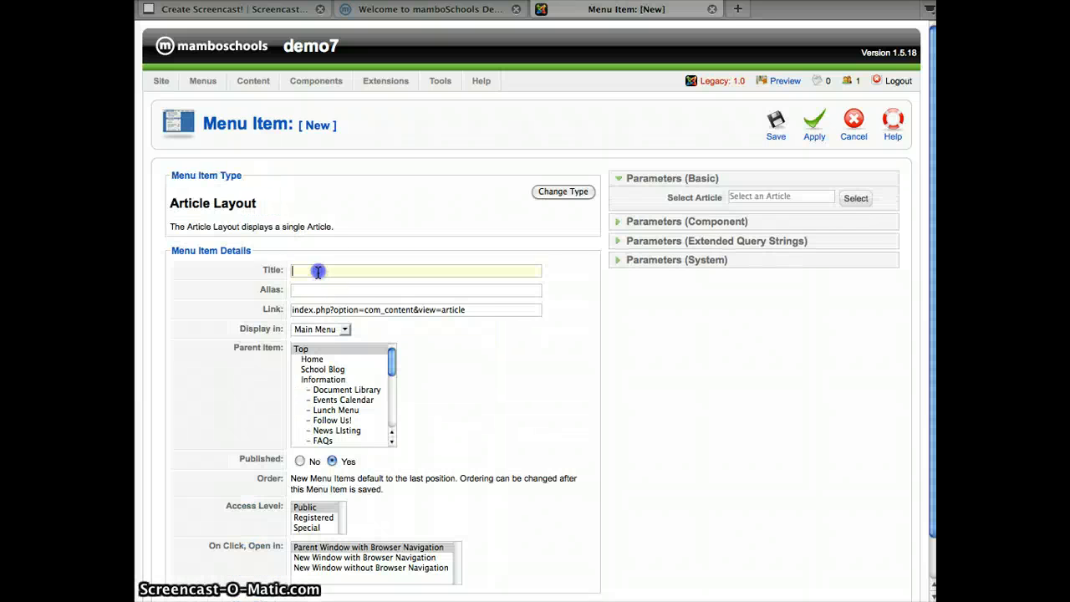
type("My First")
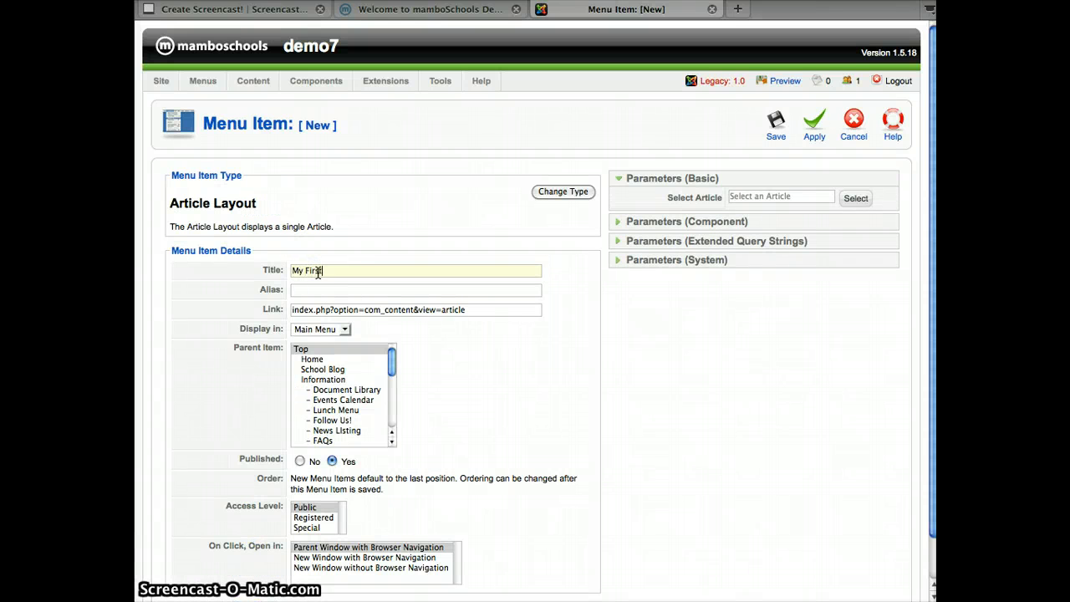
type(" Tab Test")
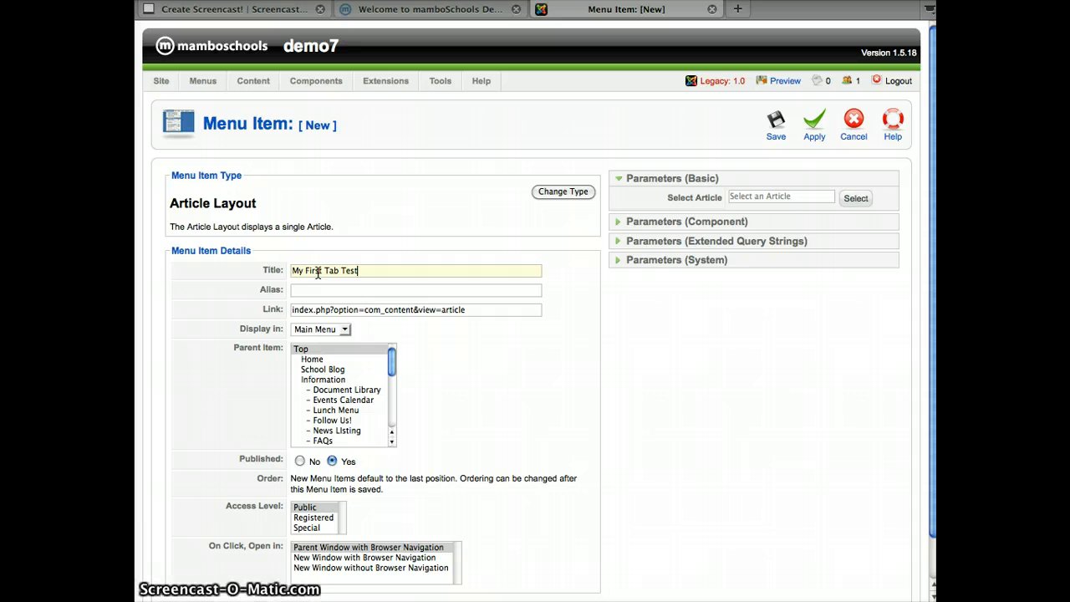
left_click(326, 380)
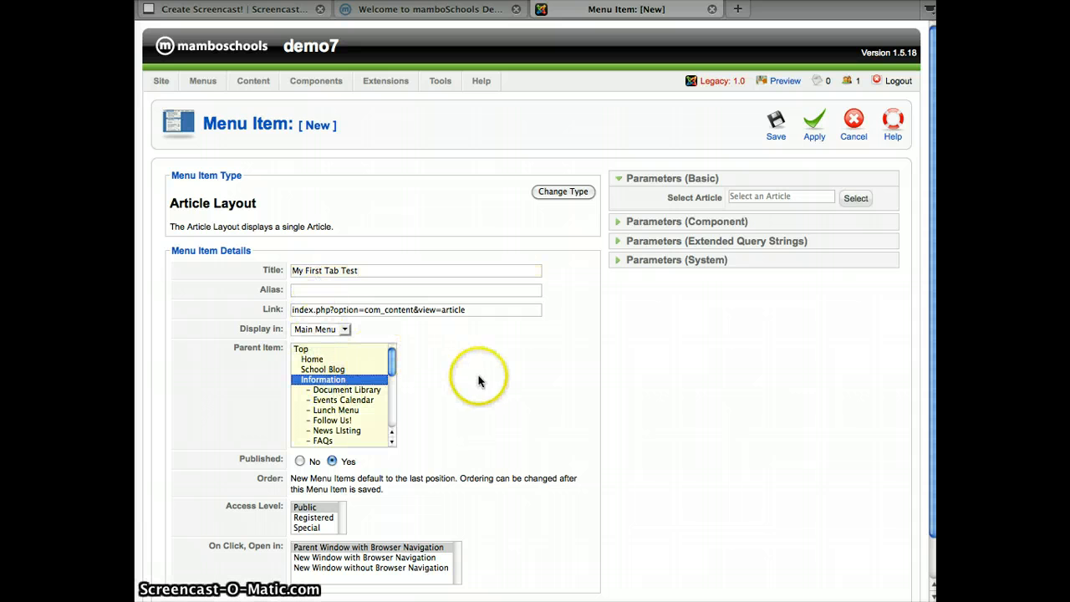
Step: Assign the Tab Test article to the menu item and save it
left_click(855, 198)
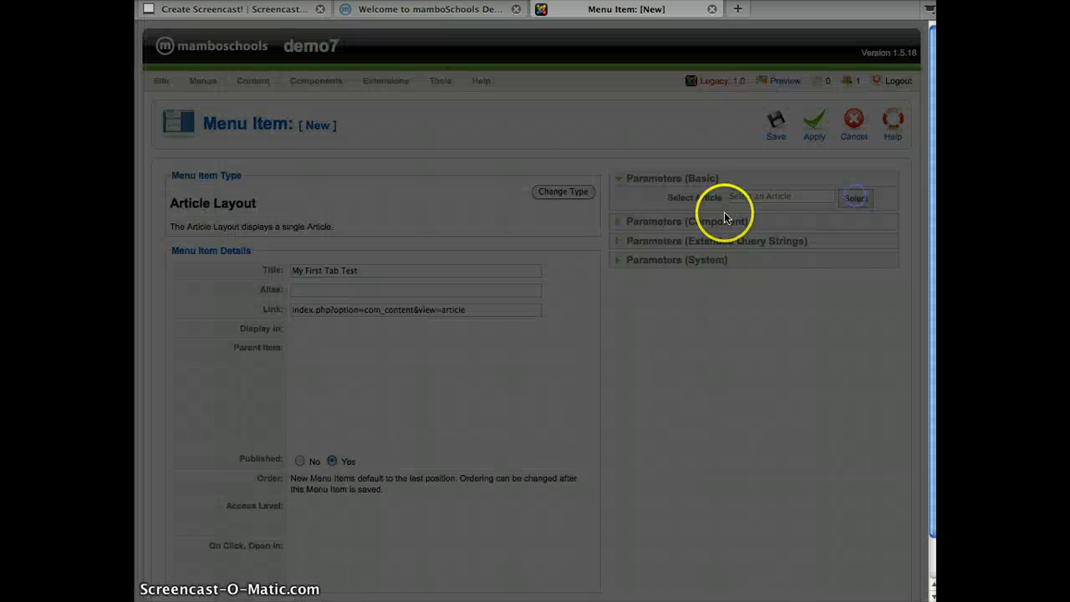
scroll(380, 282, "down", 5)
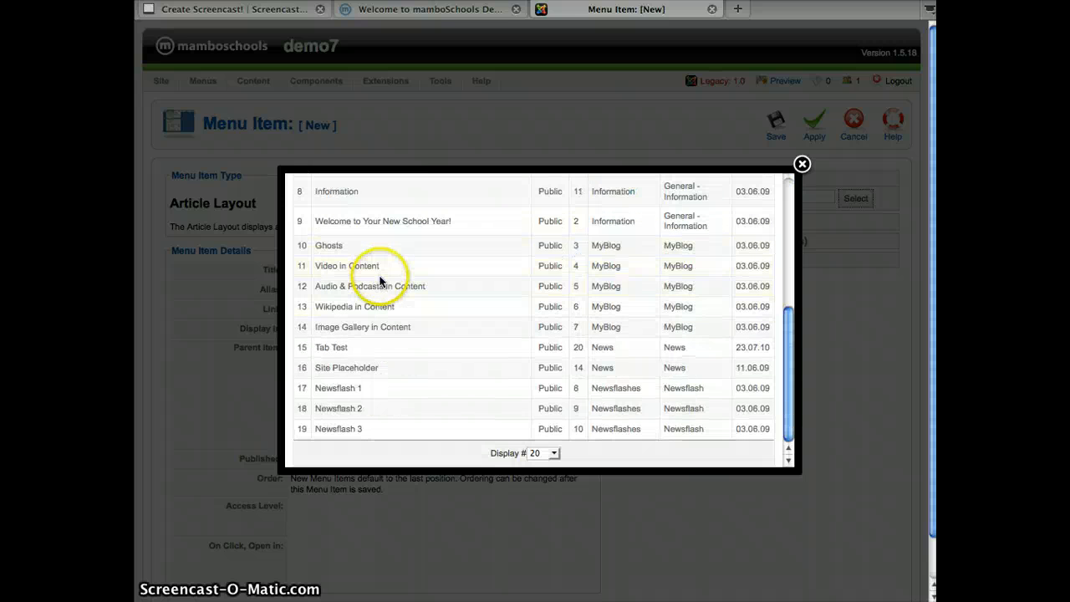
left_click(335, 350)
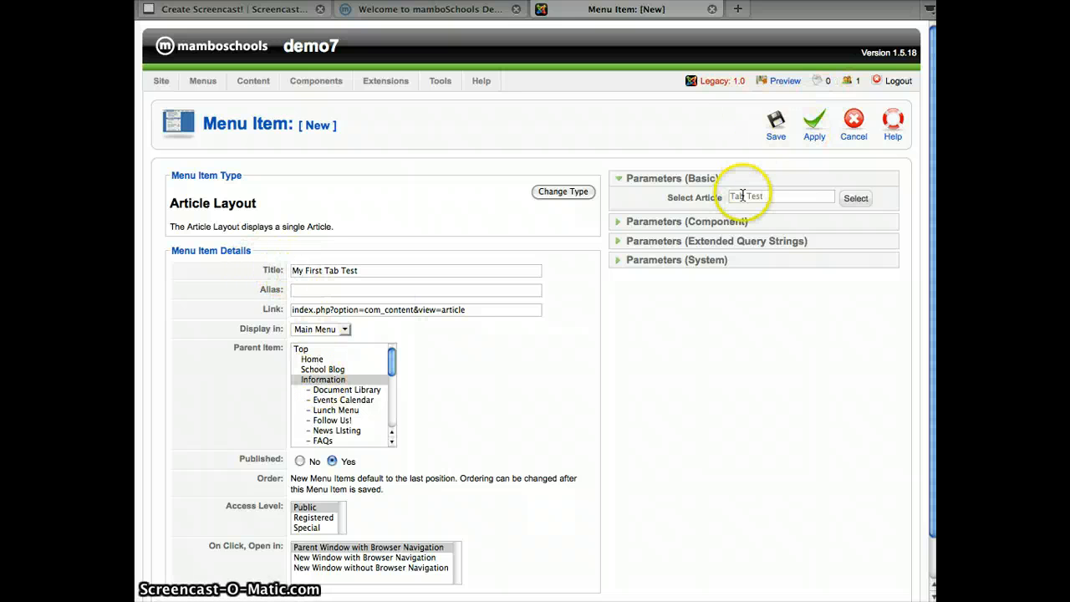
left_click(777, 123)
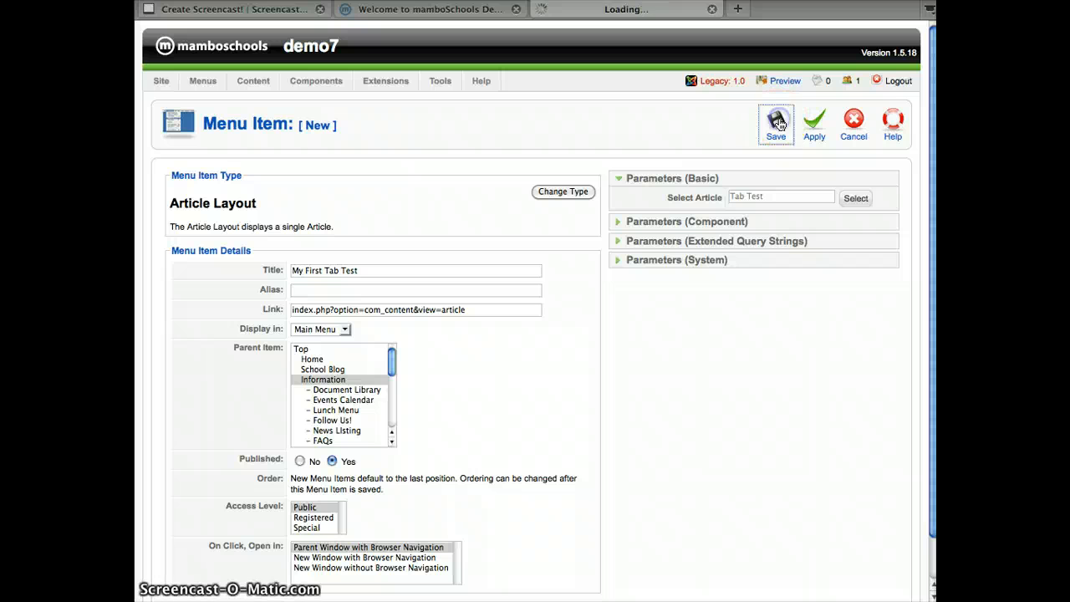
Step: Reload the public school site's home page and open My First Tab Test under Information
left_click(423, 10)
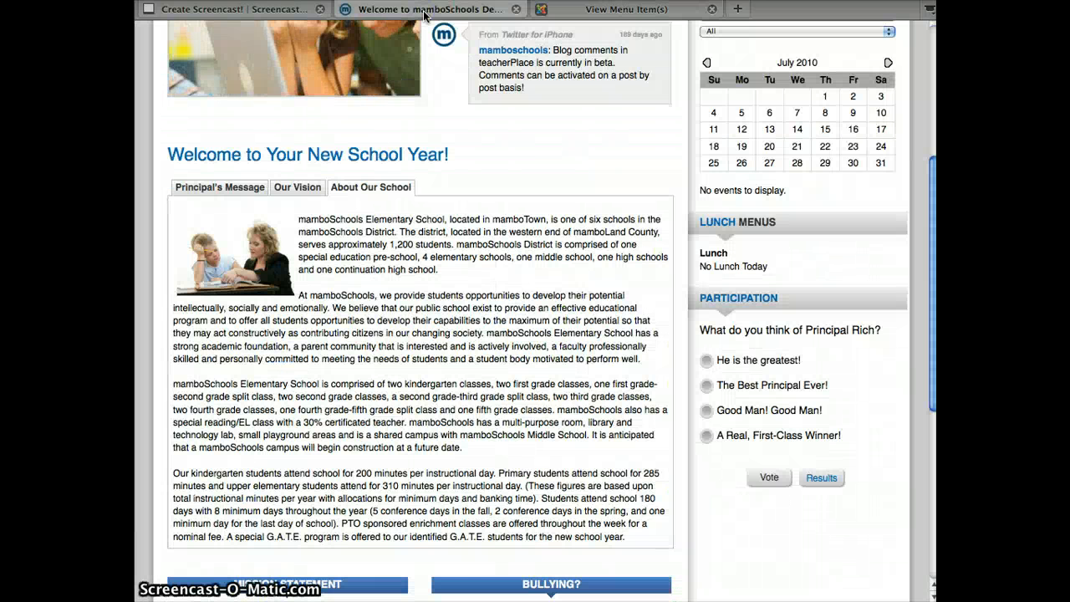
scroll(452, 123, "up", 5)
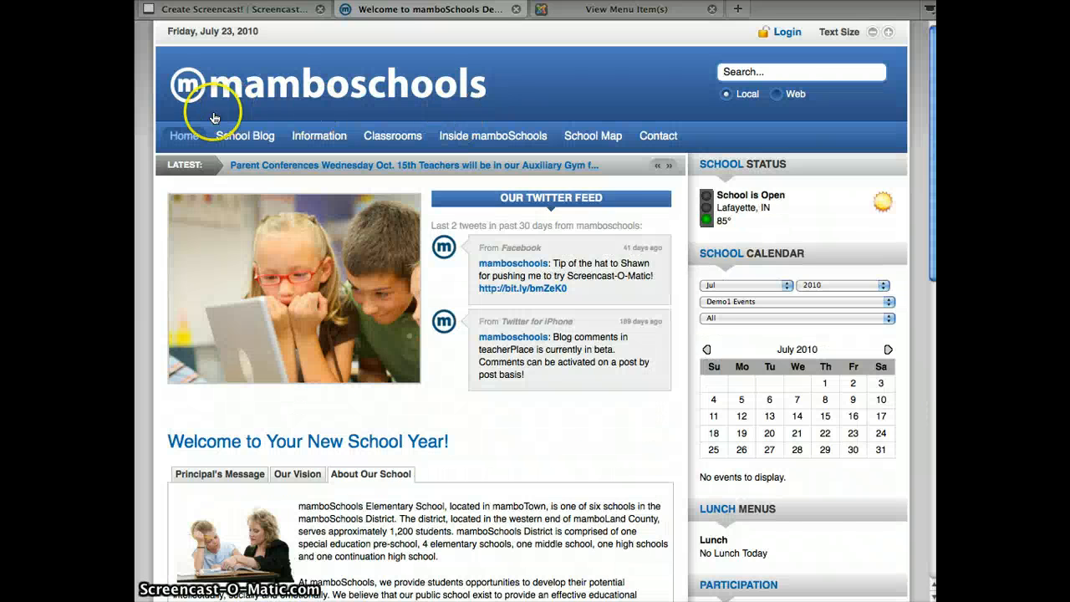
left_click(177, 140)
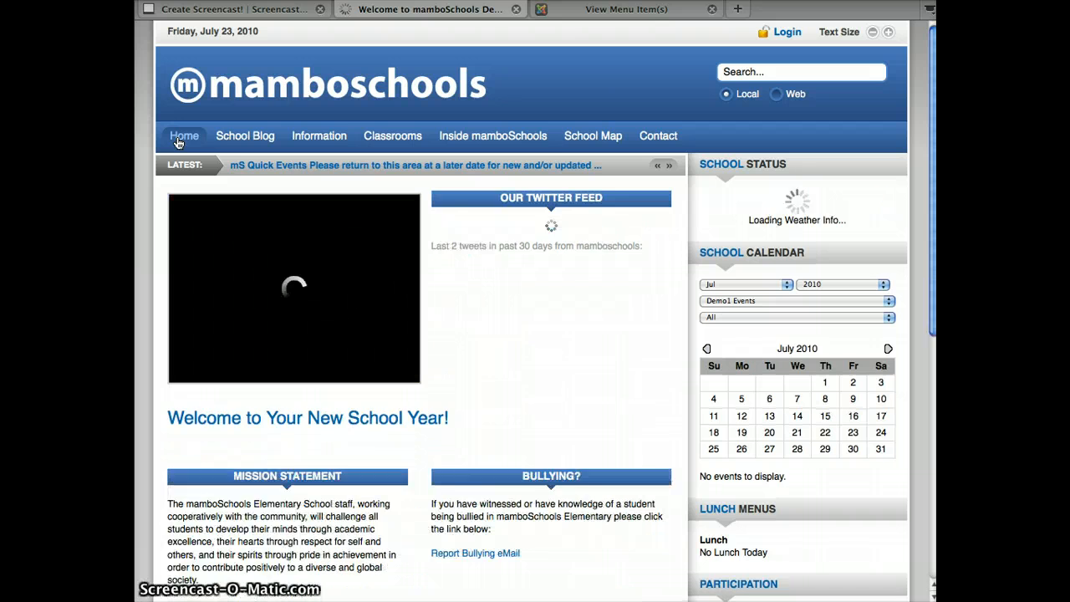
mouse_move(318, 142)
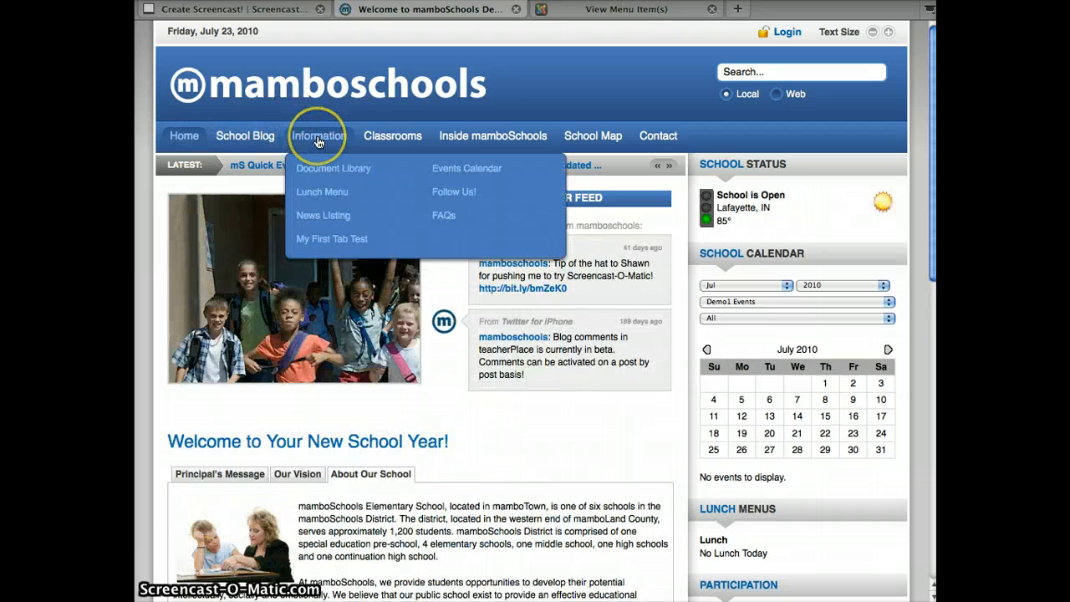
left_click(332, 240)
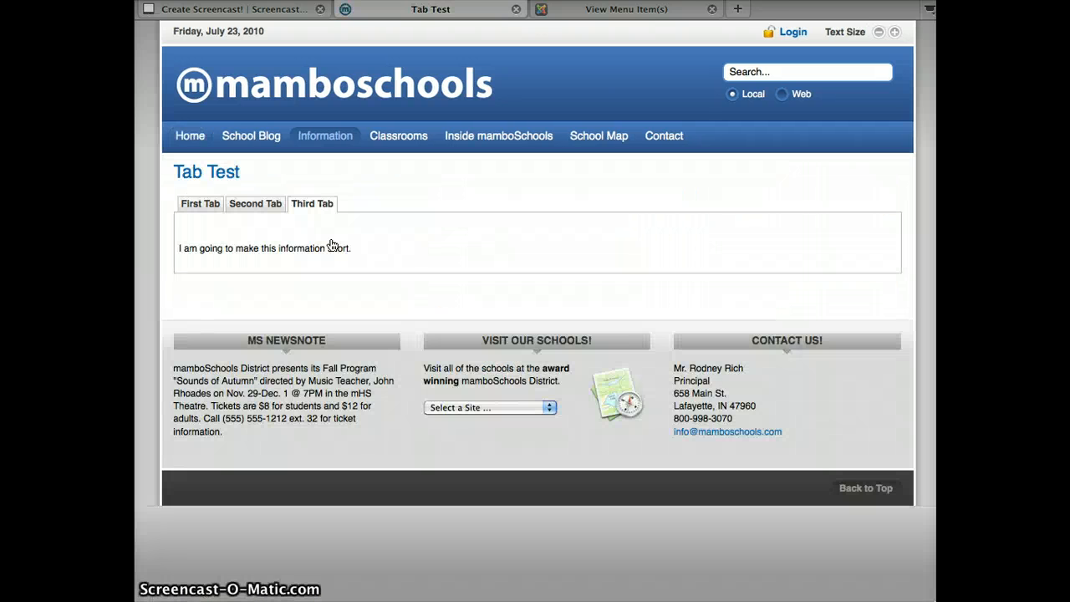
Step: Check the content of the First, Second and Third Tab on the Tab Test page, ending on the First Tab
left_click(205, 204)
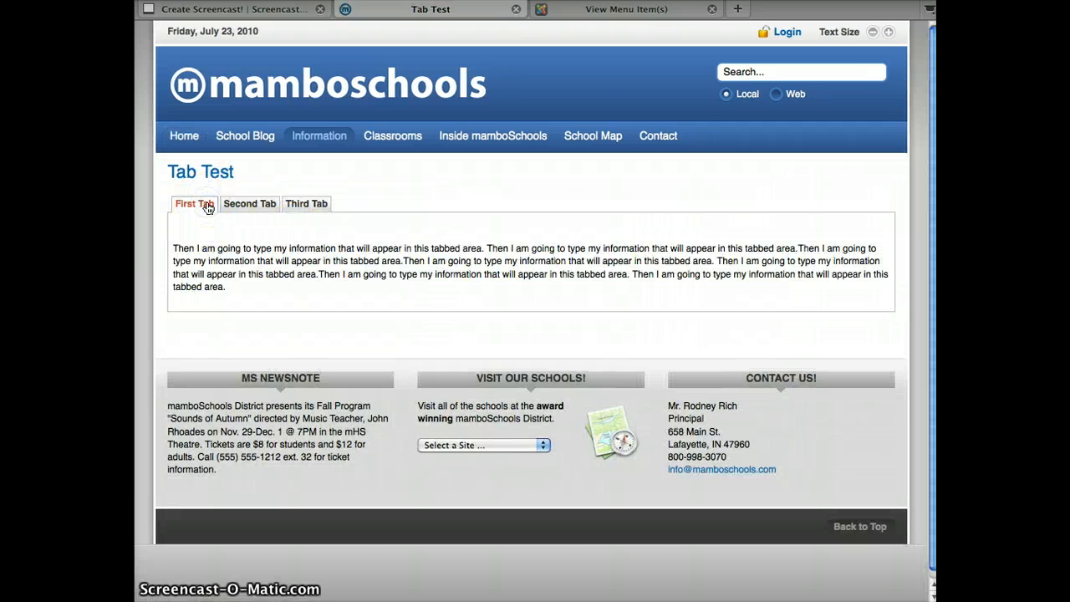
left_click(249, 206)
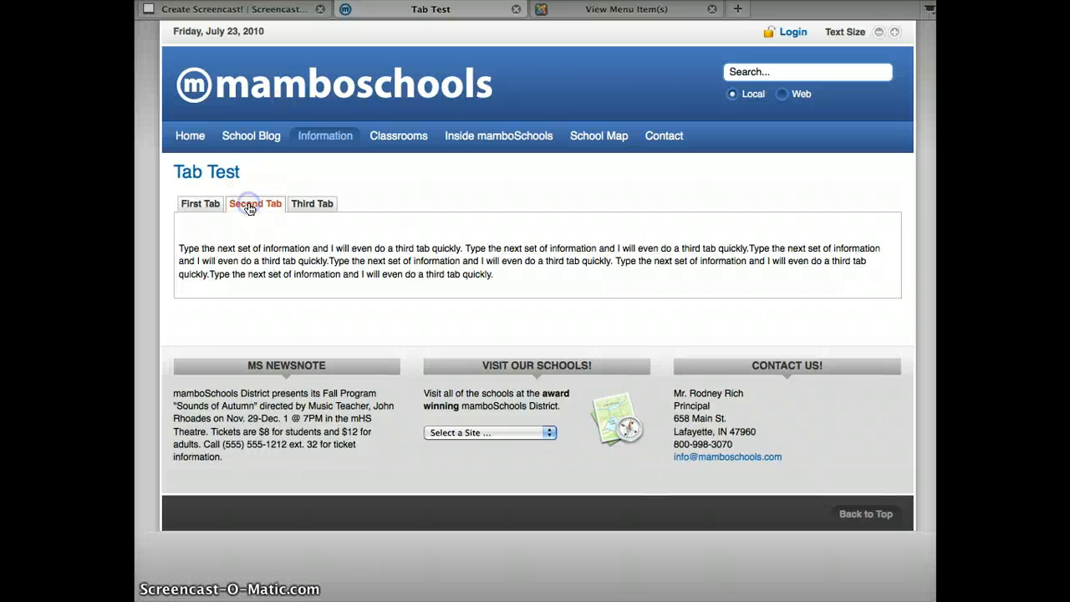
left_click(311, 206)
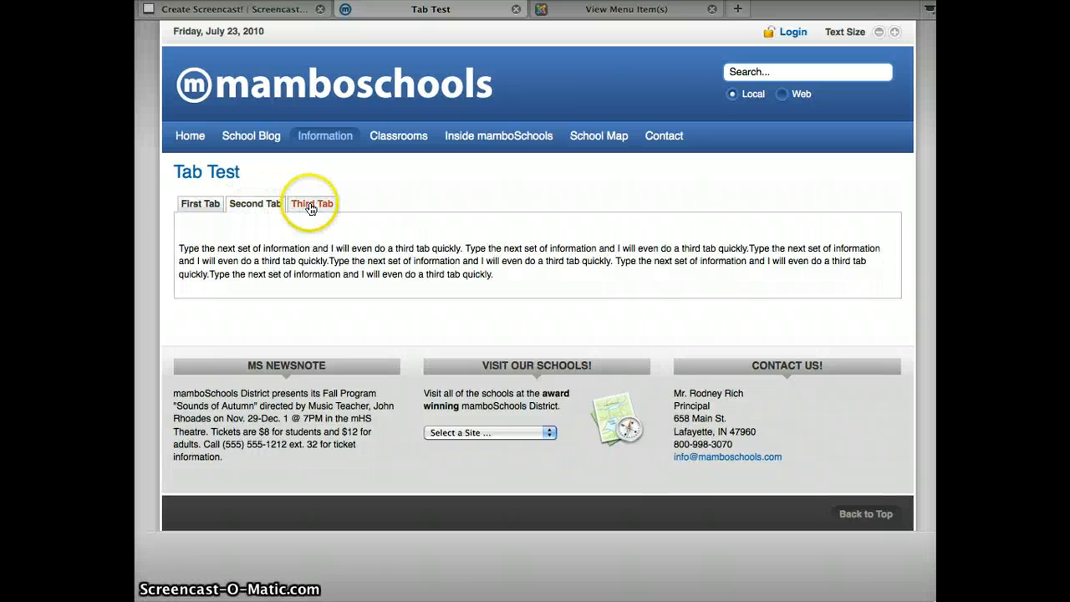
left_click(202, 205)
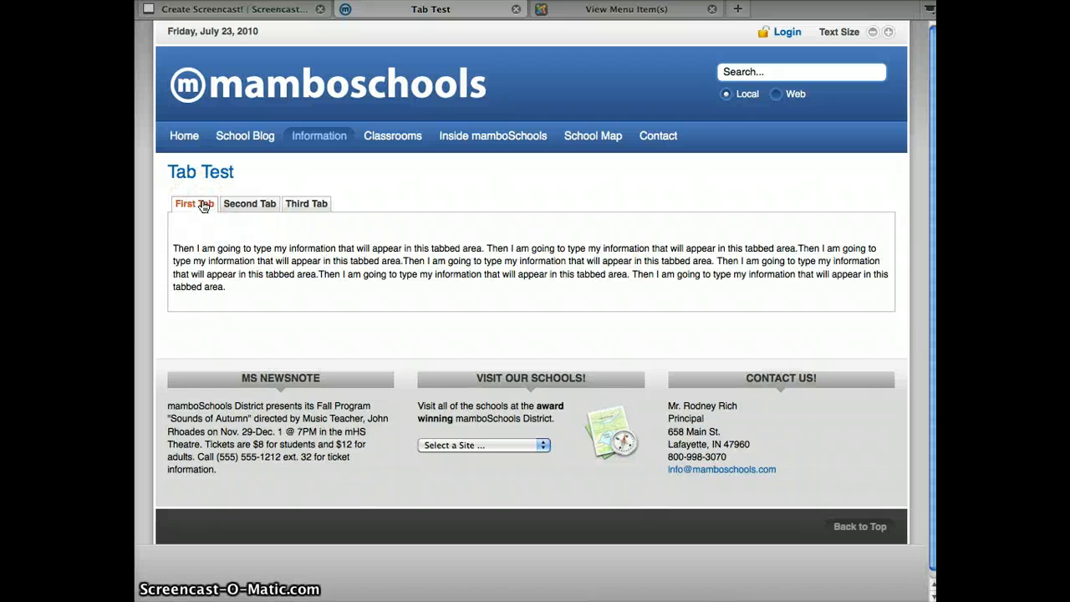